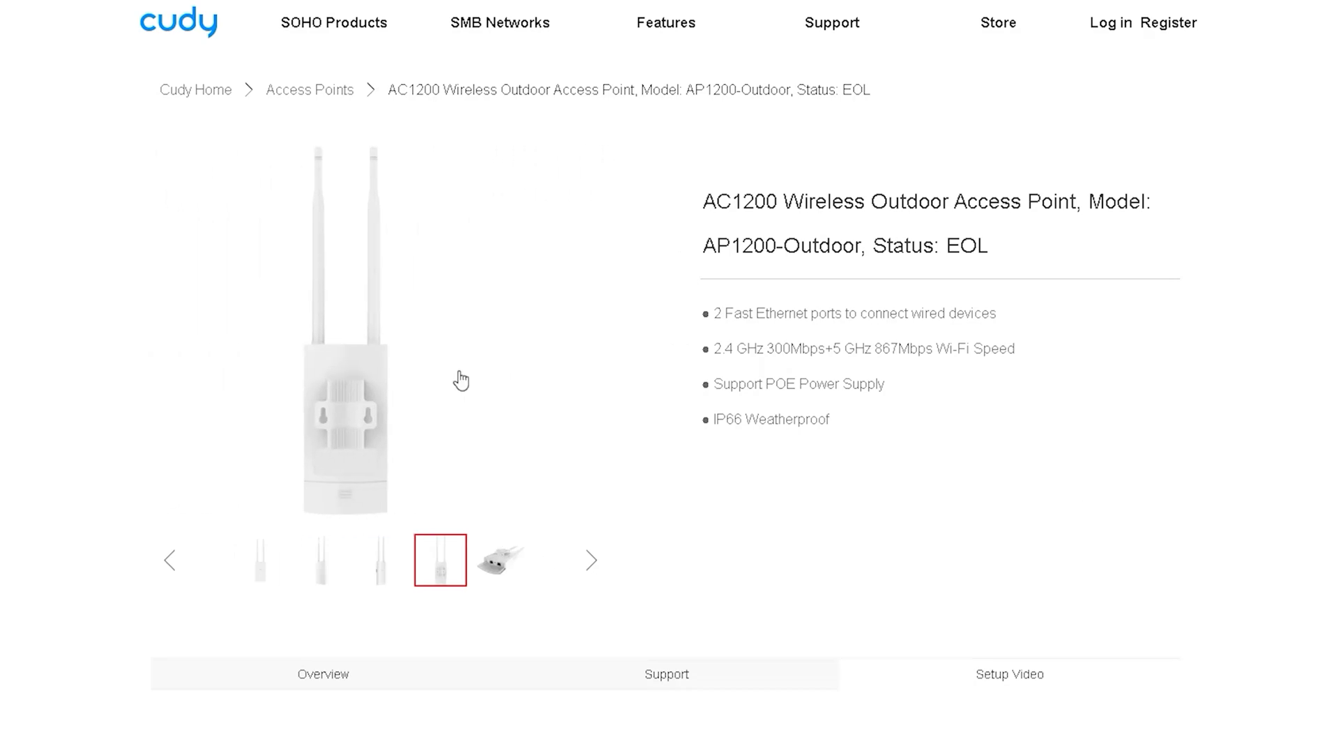
Scroll through the AP1200-Outdoor product page features and its Specification table.
scroll(117, 386, "down", 10)
scroll(110, 395, "down", 4)
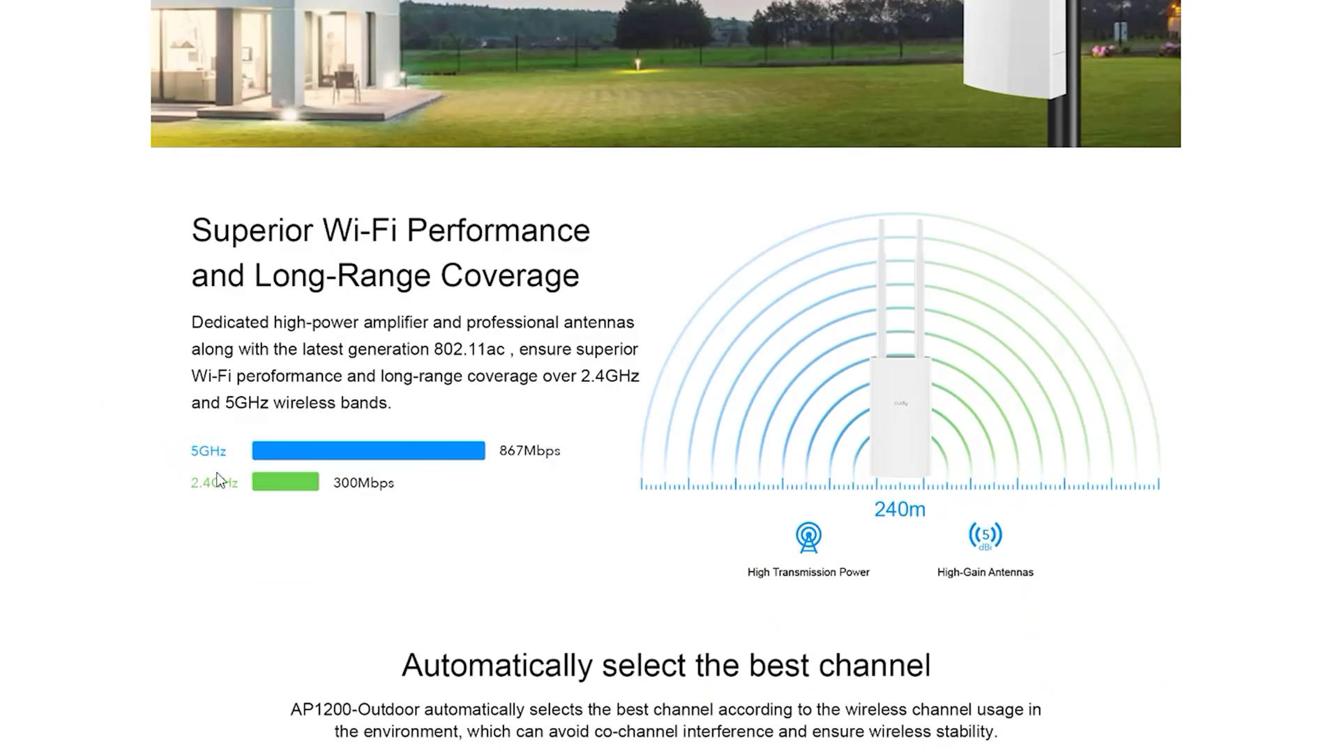
scroll(289, 354, "down", 8)
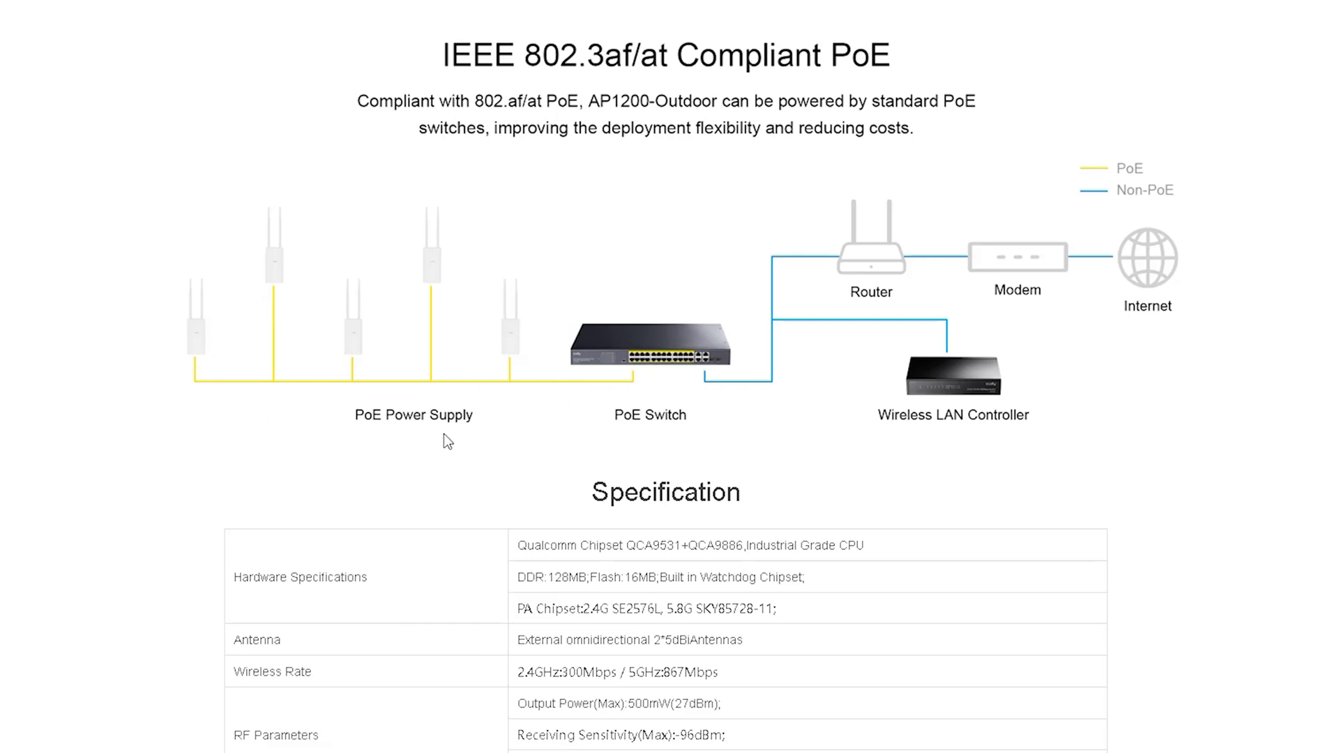
scroll(1061, 388, "down", 12)
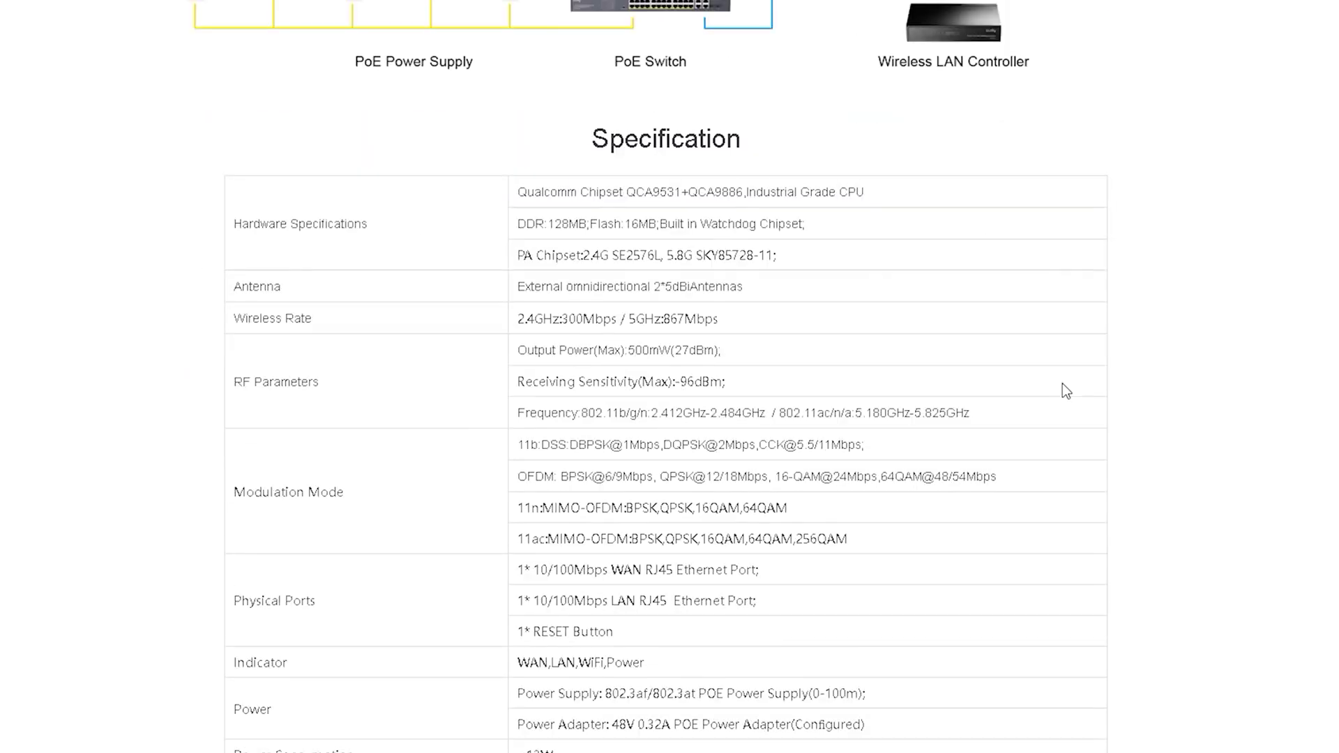
scroll(1062, 388, "up", 6)
scroll(1074, 435, "up", 20)
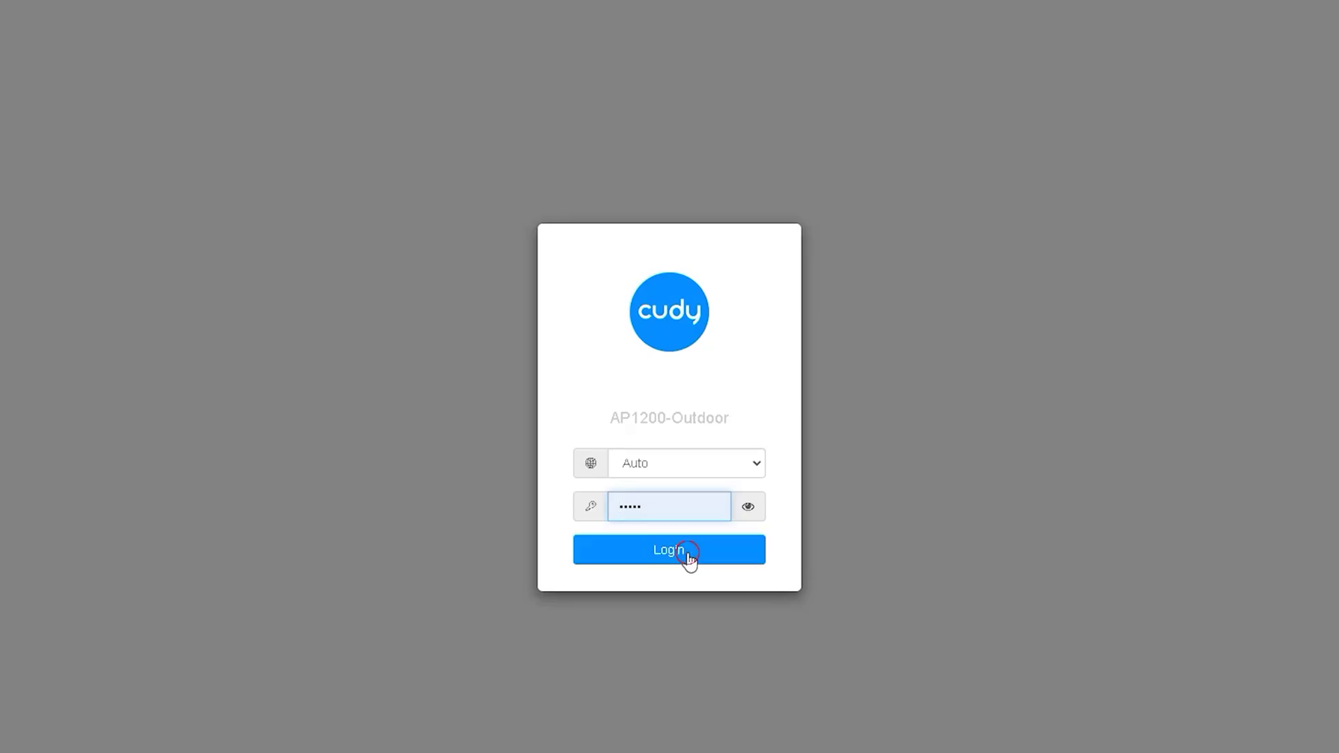
Log in with the pre-filled password and scroll the System Status dashboard to the More Details buttons.
left_click(685, 554)
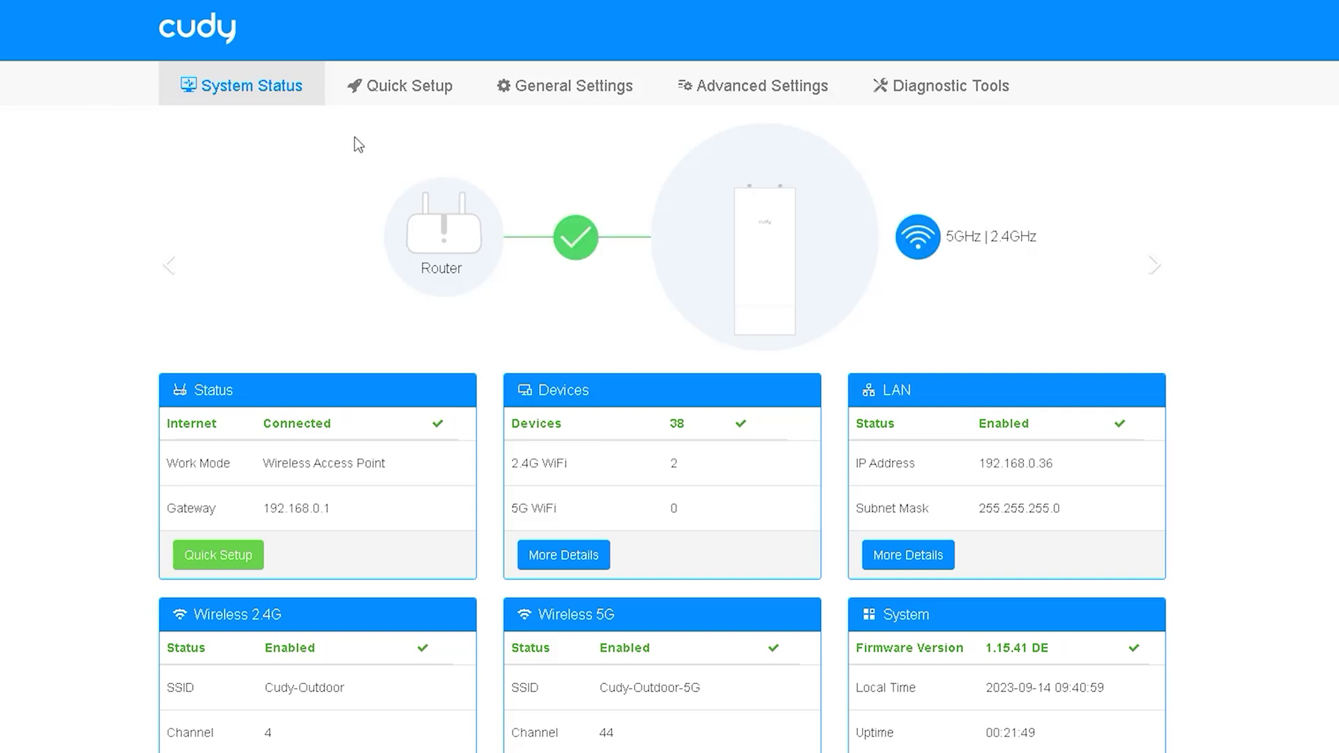
scroll(214, 346, "down", 1)
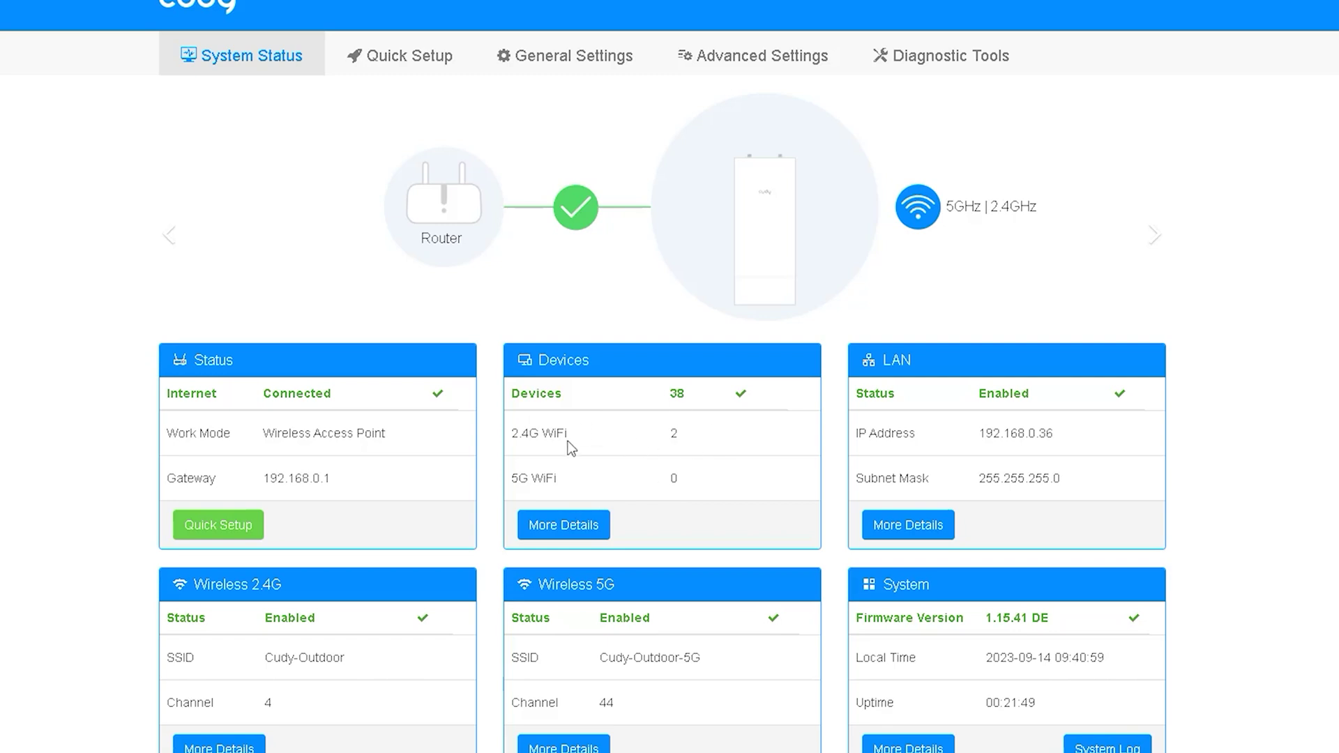
left_click(579, 533)
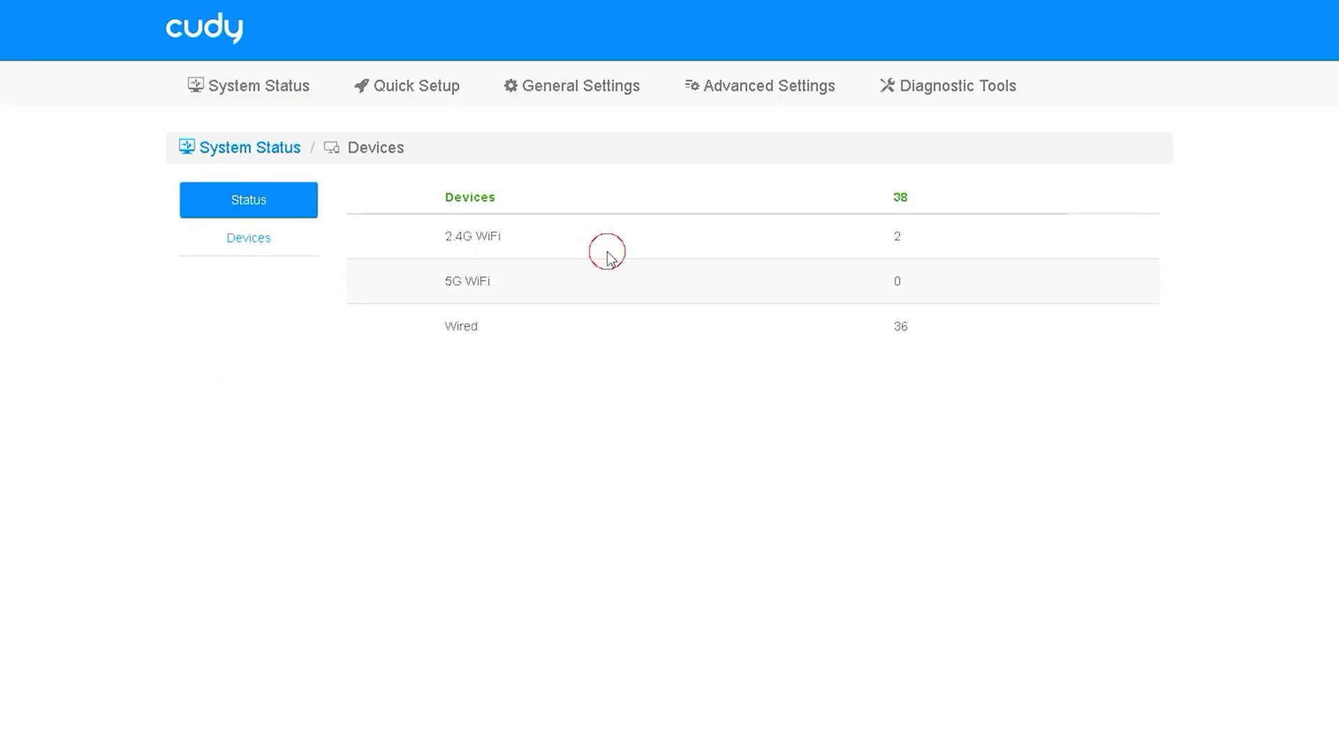
left_click(209, 86)
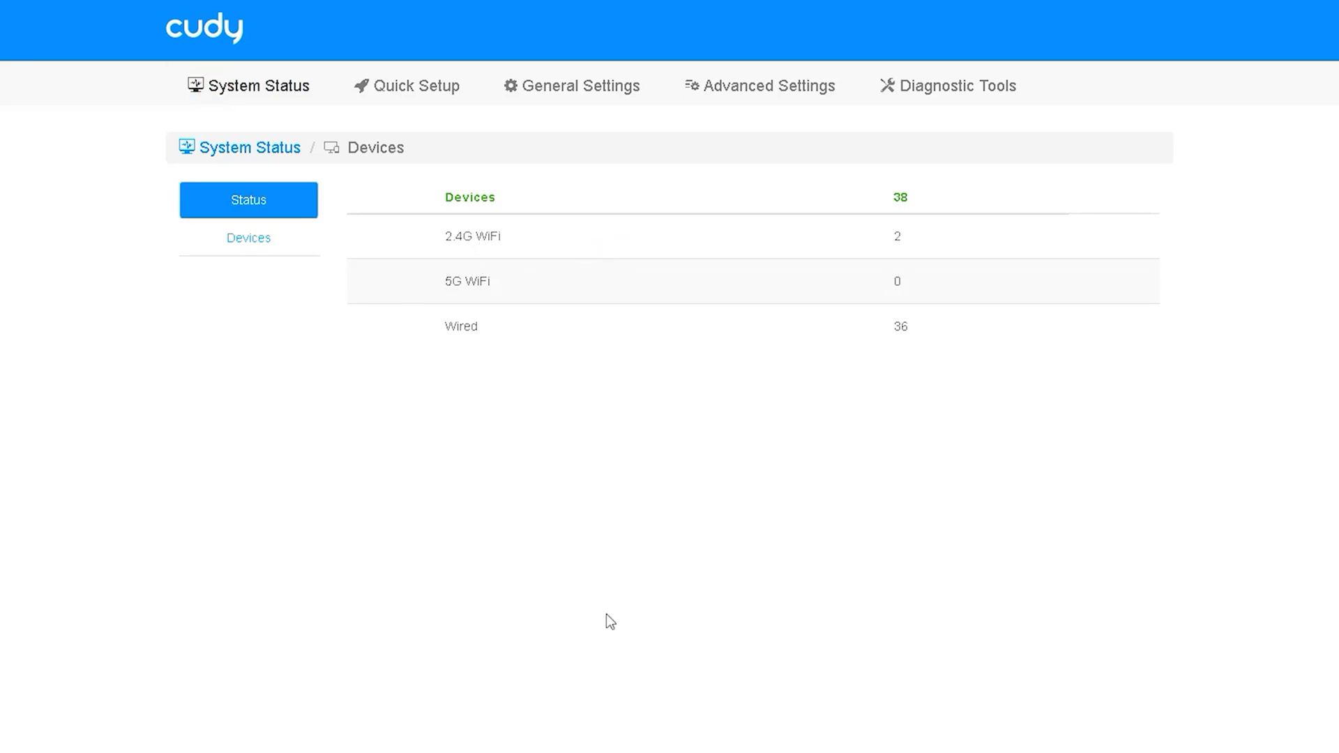
scroll(1256, 509, "down", 1)
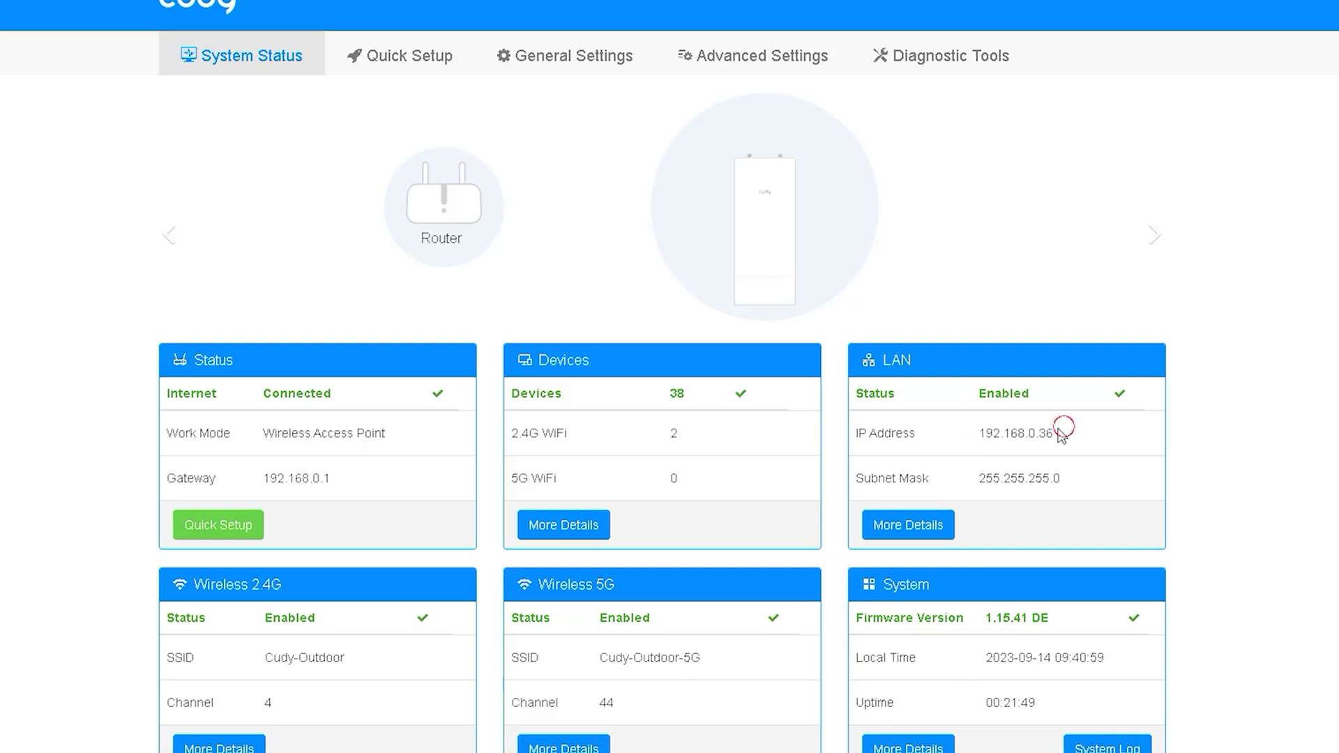
left_click_drag(1061, 427, 973, 450)
left_click(1082, 488)
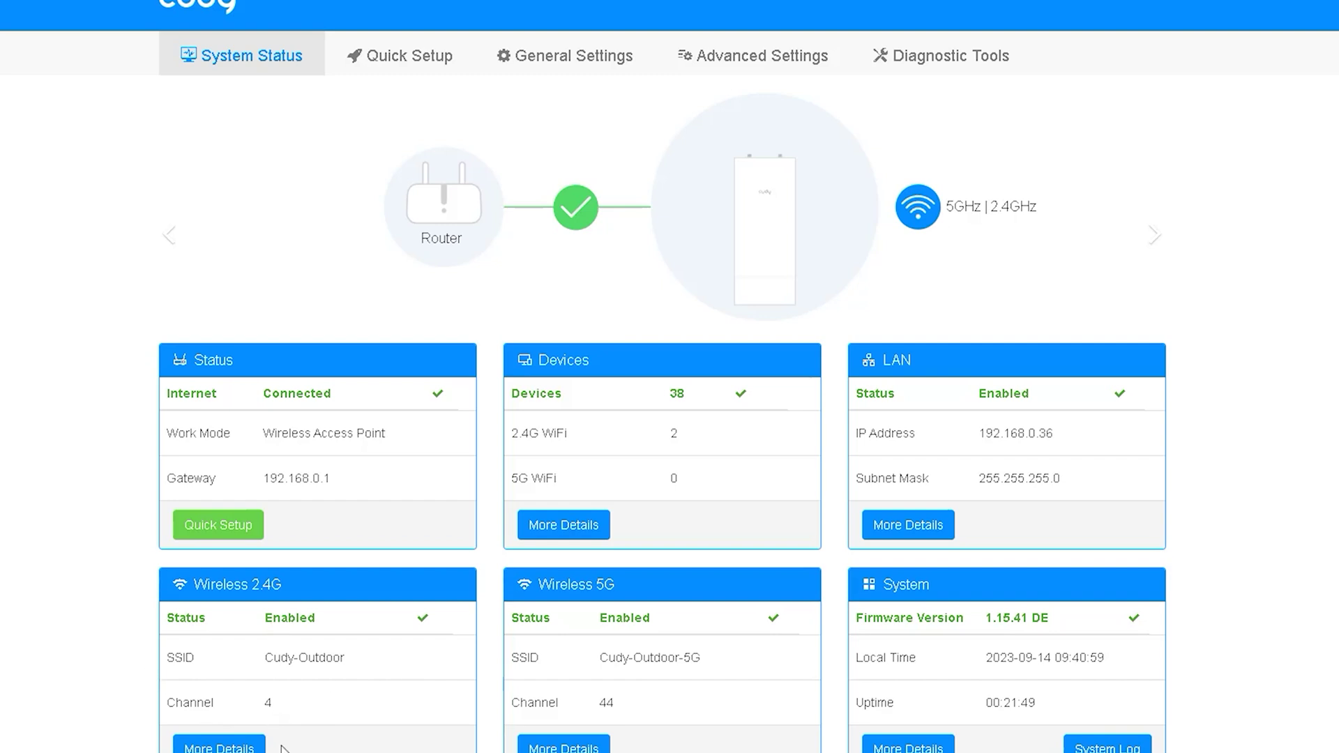
left_click(219, 747)
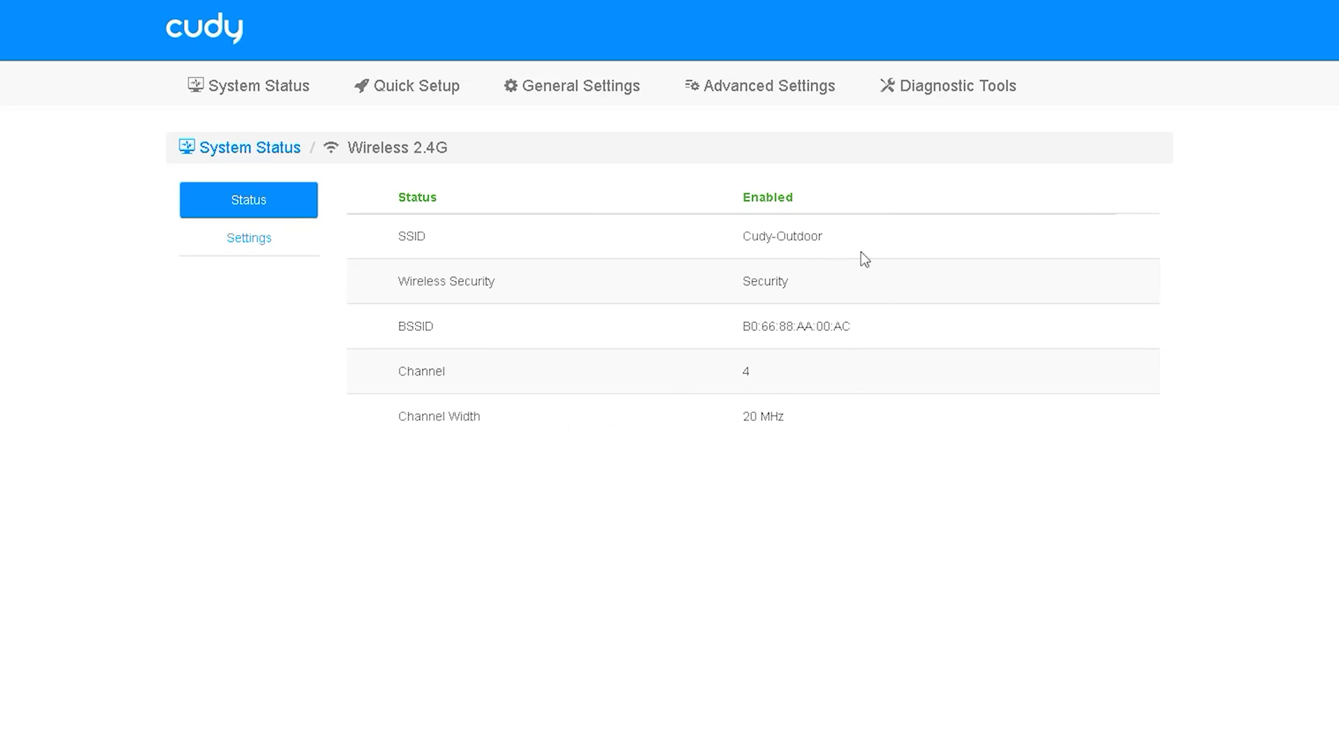
left_click(241, 87)
scroll(614, 519, "down", 1)
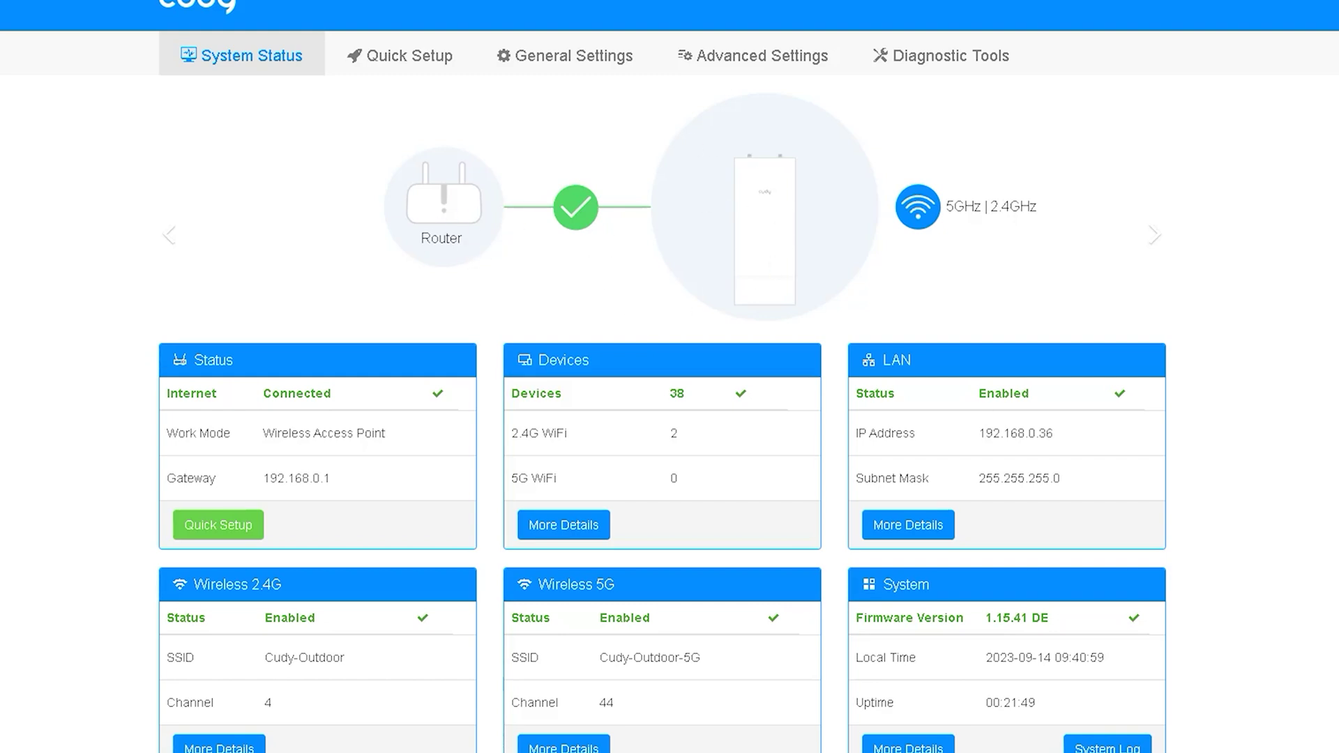
mouse_move(814, 146)
left_mouse_down()
mouse_move(705, 317)
mouse_move(738, 157)
left_mouse_up()
left_click(444, 210)
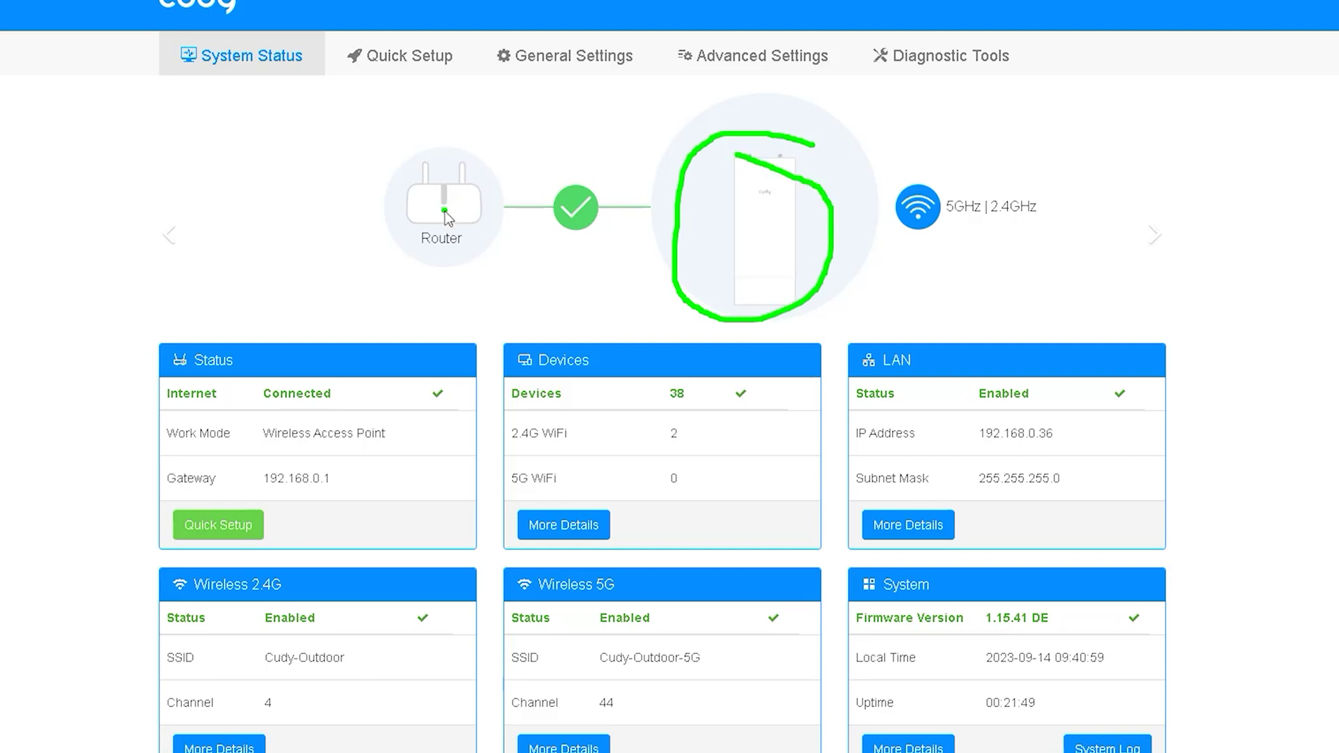
mouse_move(445, 210)
left_mouse_down()
mouse_move(650, 200)
mouse_move(621, 246)
left_mouse_up()
mouse_move(604, 171)
left_mouse_down()
mouse_move(566, 173)
mouse_move(623, 209)
mouse_move(573, 169)
left_mouse_up()
left_click(890, 232)
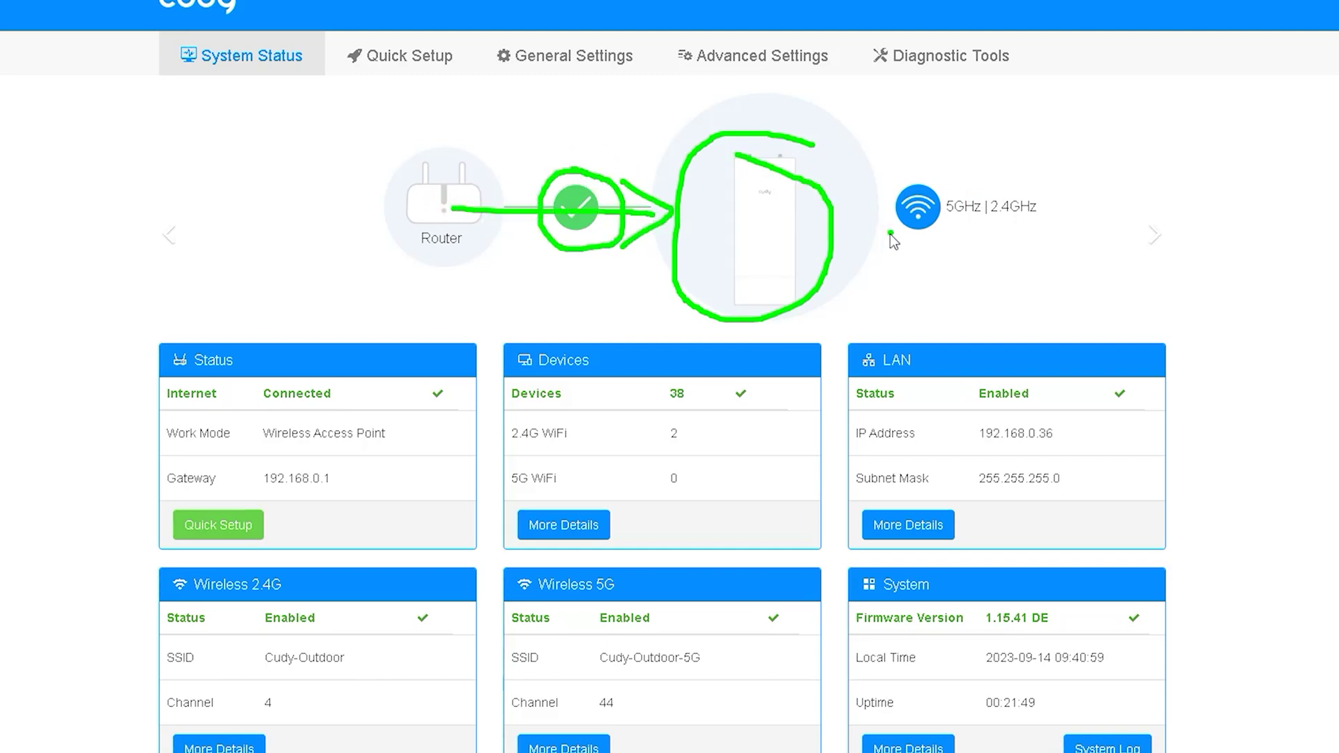
mouse_move(890, 234)
left_mouse_down()
mouse_move(1052, 209)
mouse_move(924, 166)
mouse_move(882, 244)
mouse_move(914, 260)
left_mouse_up()
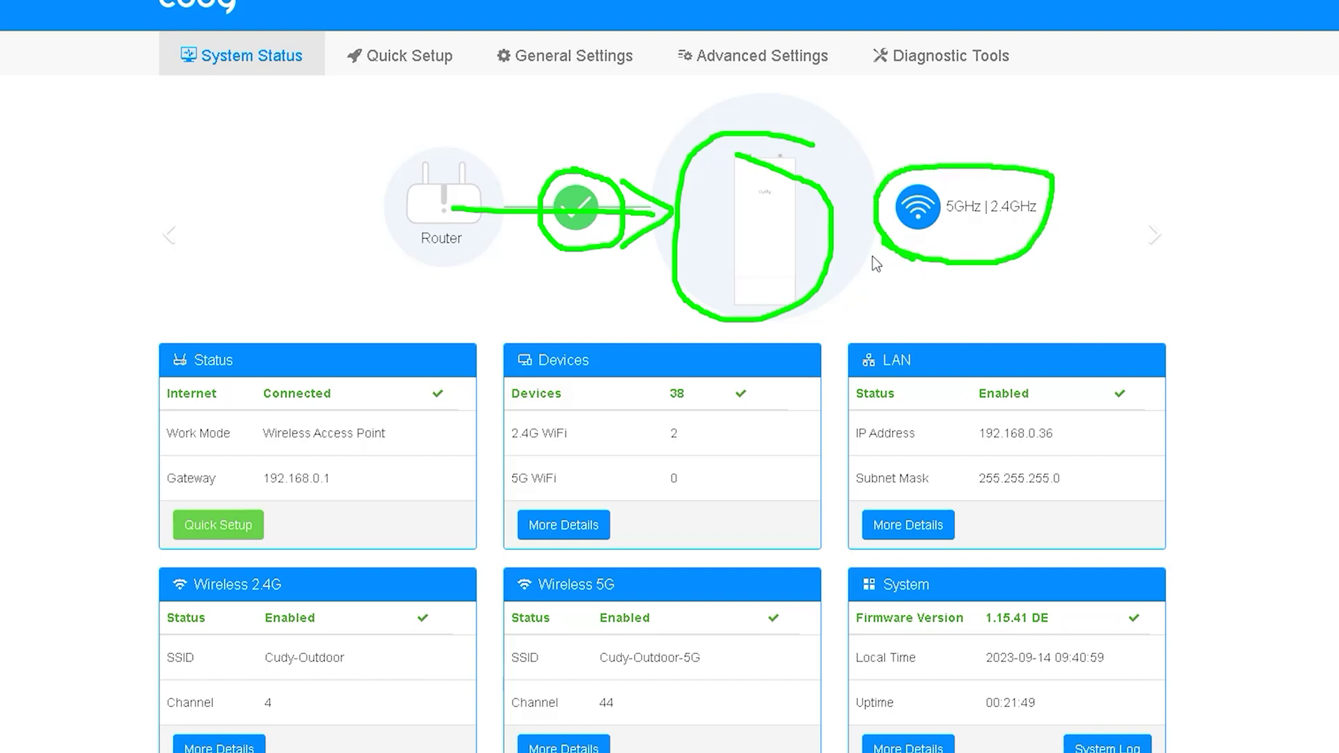
mouse_move(810, 210)
left_mouse_down()
mouse_move(865, 210)
mouse_move(873, 227)
mouse_move(834, 249)
left_mouse_up()
left_click(889, 293)
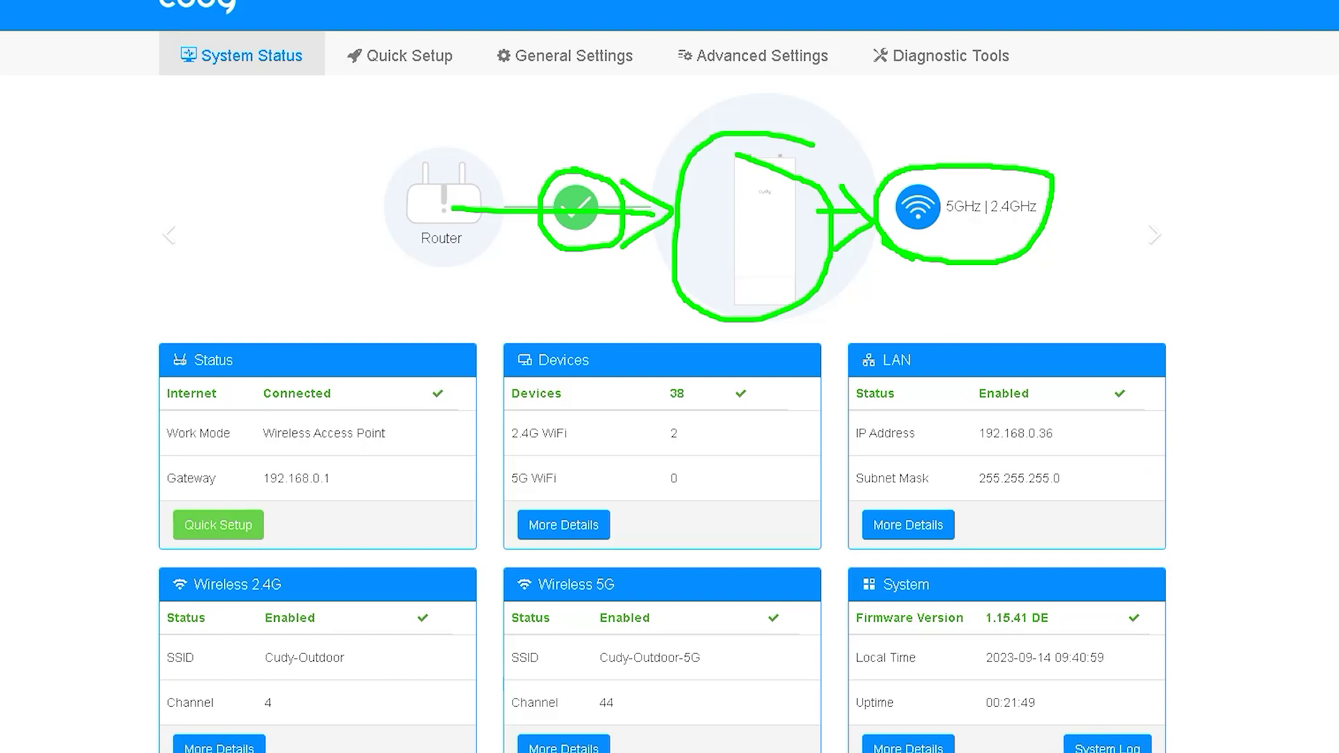
key("Escape")
left_click(1155, 237)
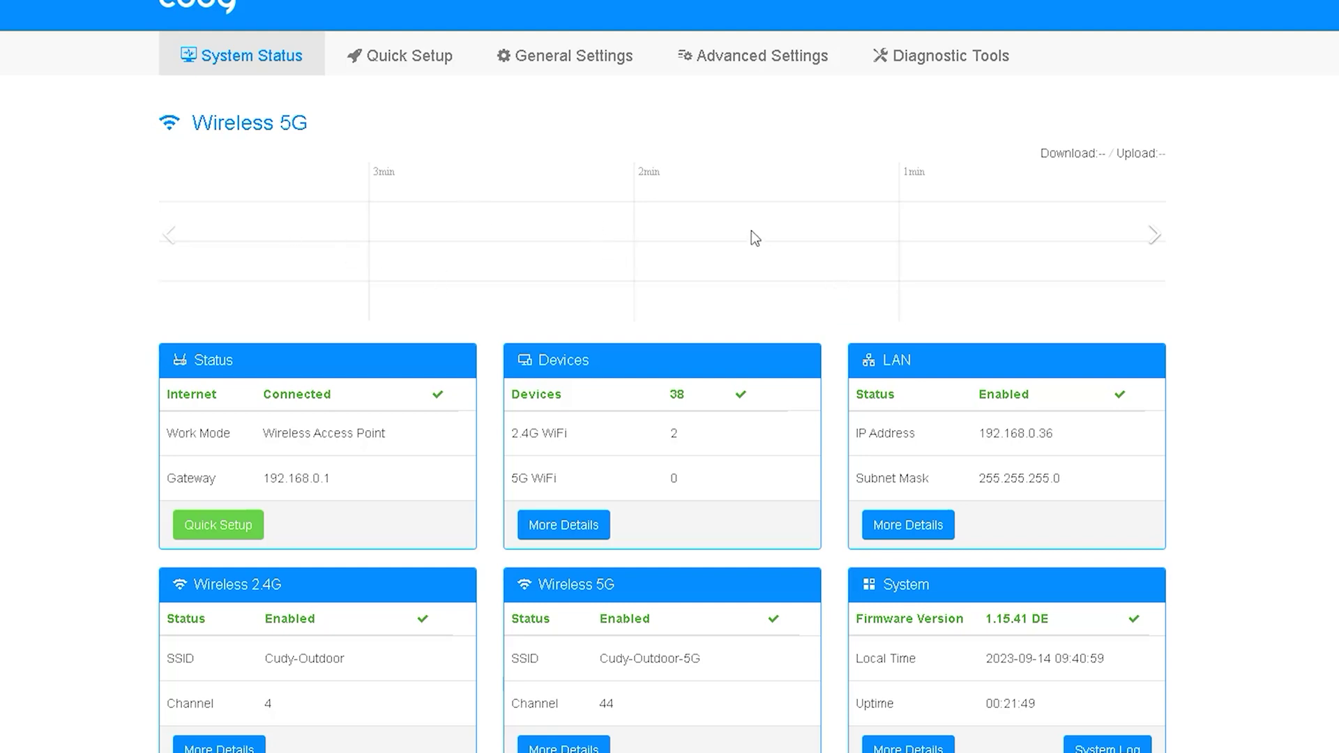
left_click(1154, 234)
left_click(1154, 235)
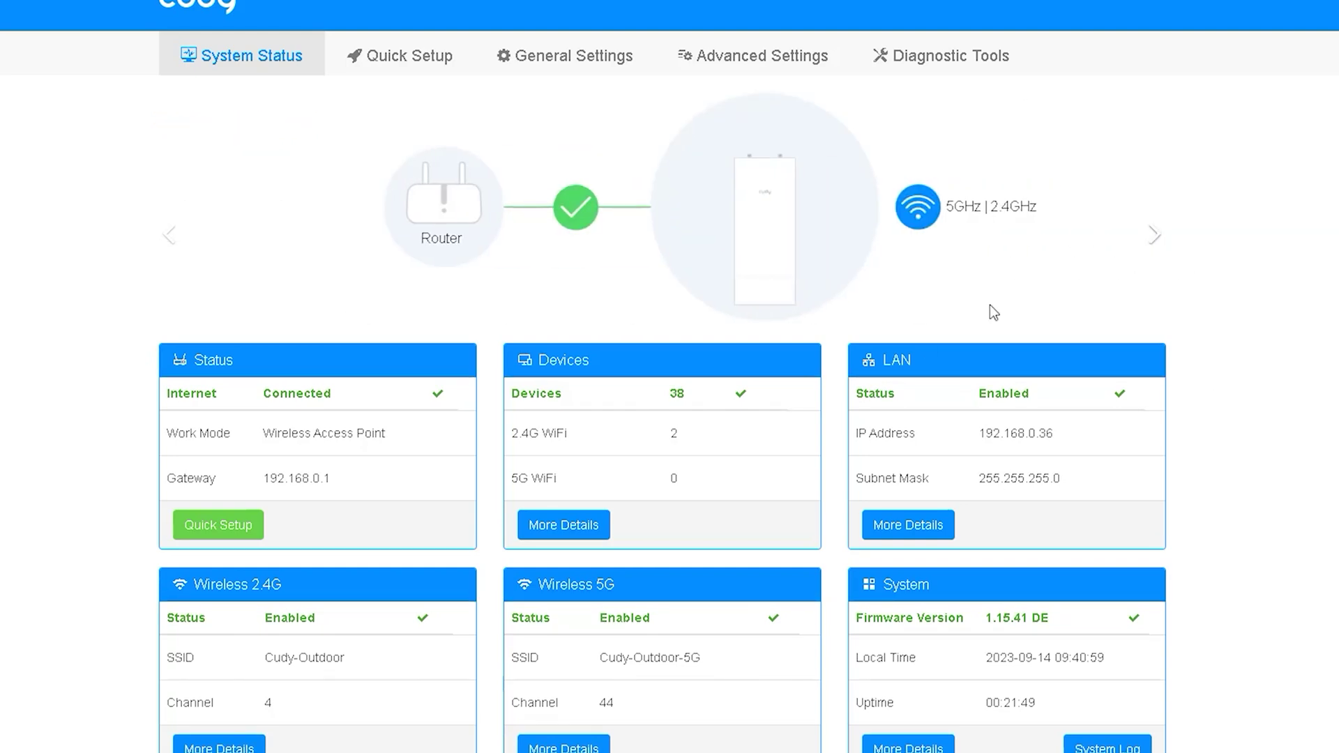
Start Quick Setup, review the Router, Access Point, Extender and WISP modes, and continue with Wireless Access Point.
left_click(403, 60)
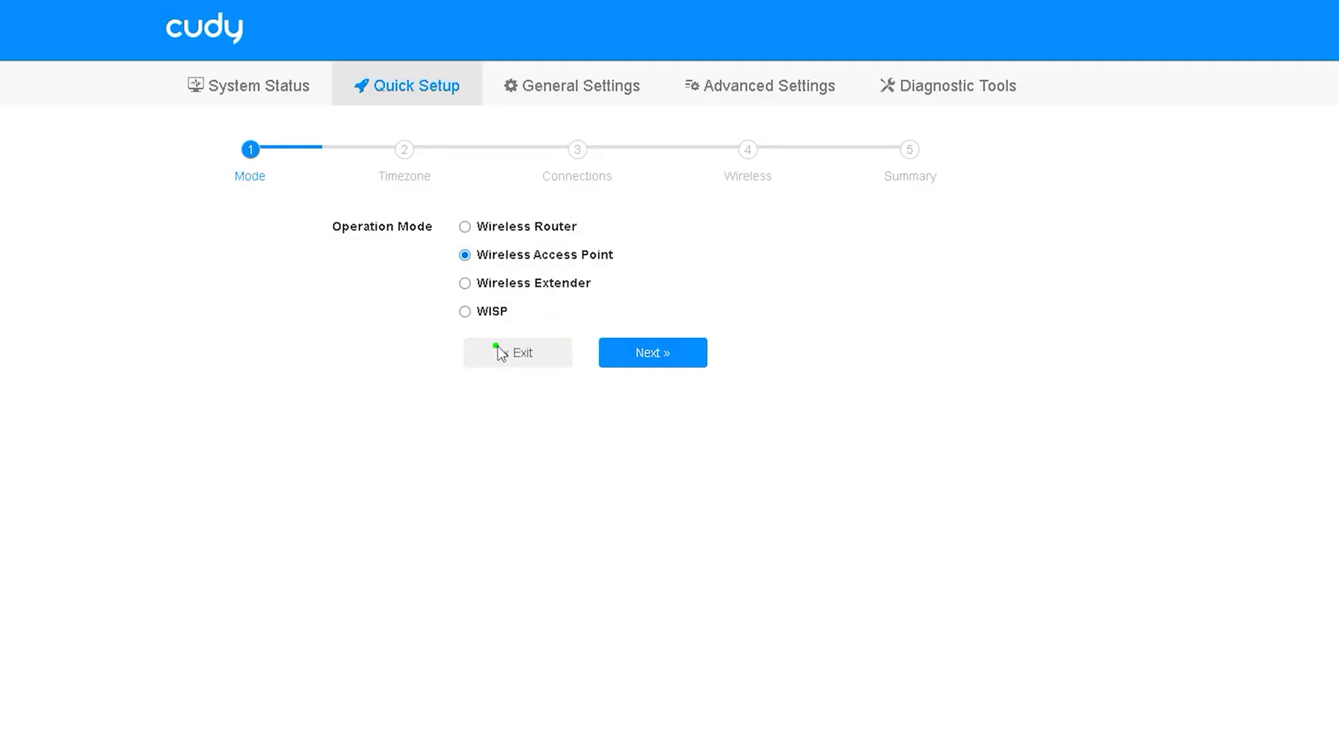
mouse_move(433, 328)
left_mouse_down()
mouse_move(632, 320)
mouse_move(476, 173)
mouse_move(416, 344)
mouse_move(486, 343)
left_mouse_up()
left_click(588, 229)
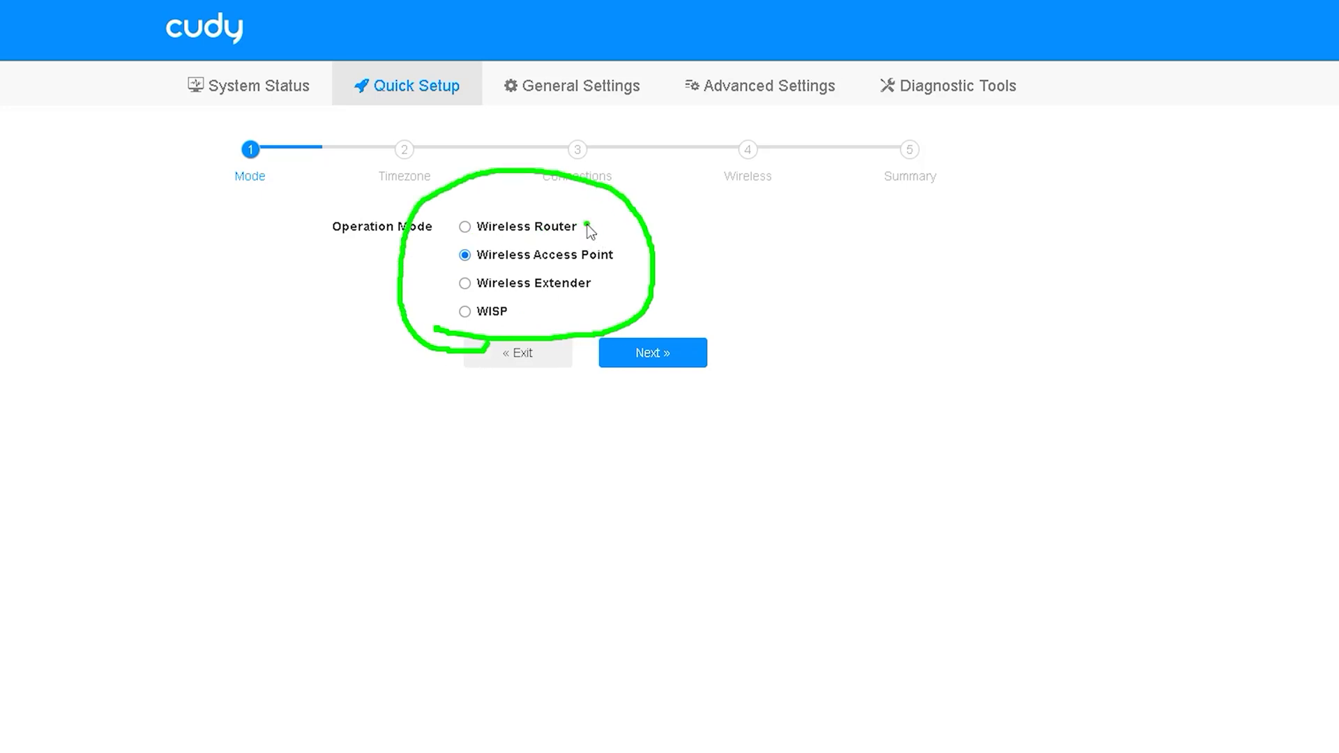
left_click_drag(586, 225, 675, 190)
mouse_move(612, 244)
left_mouse_down()
mouse_move(623, 257)
mouse_move(747, 224)
left_mouse_up()
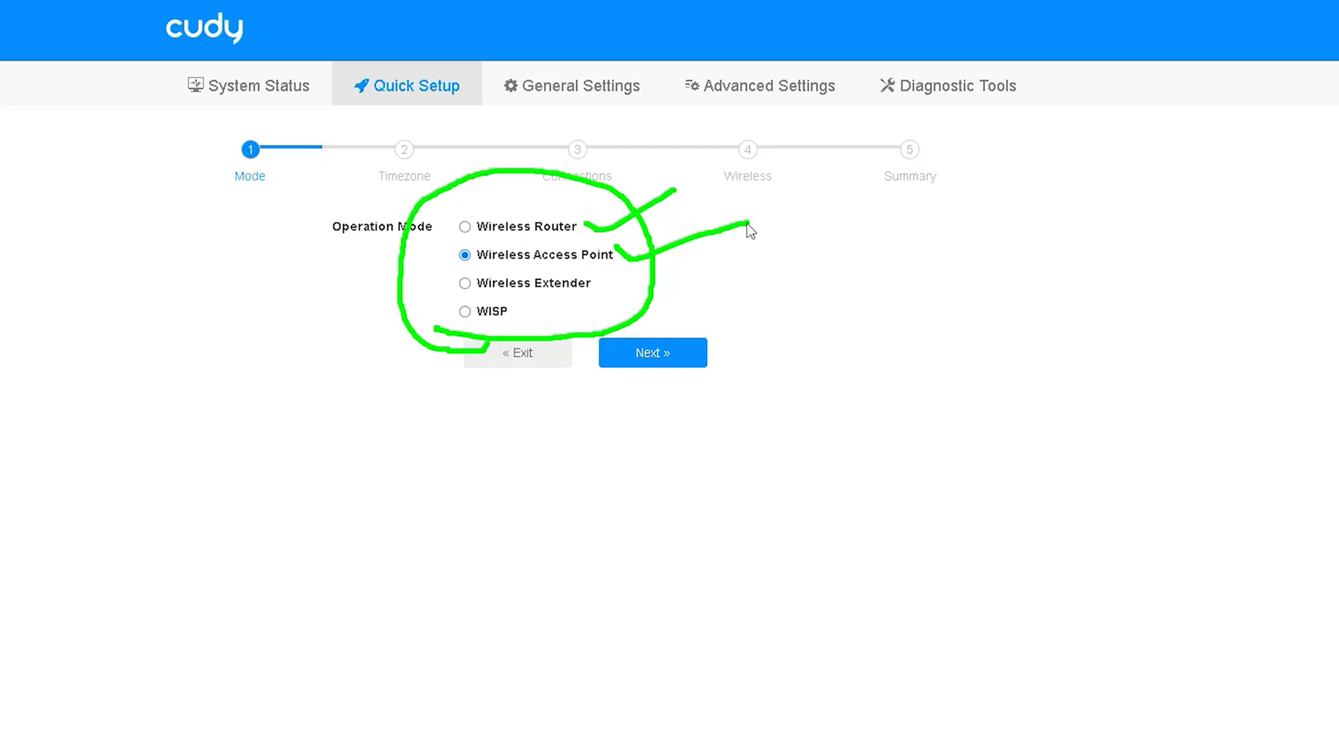
mouse_move(600, 279)
left_mouse_down()
mouse_move(615, 289)
mouse_move(744, 269)
left_mouse_up()
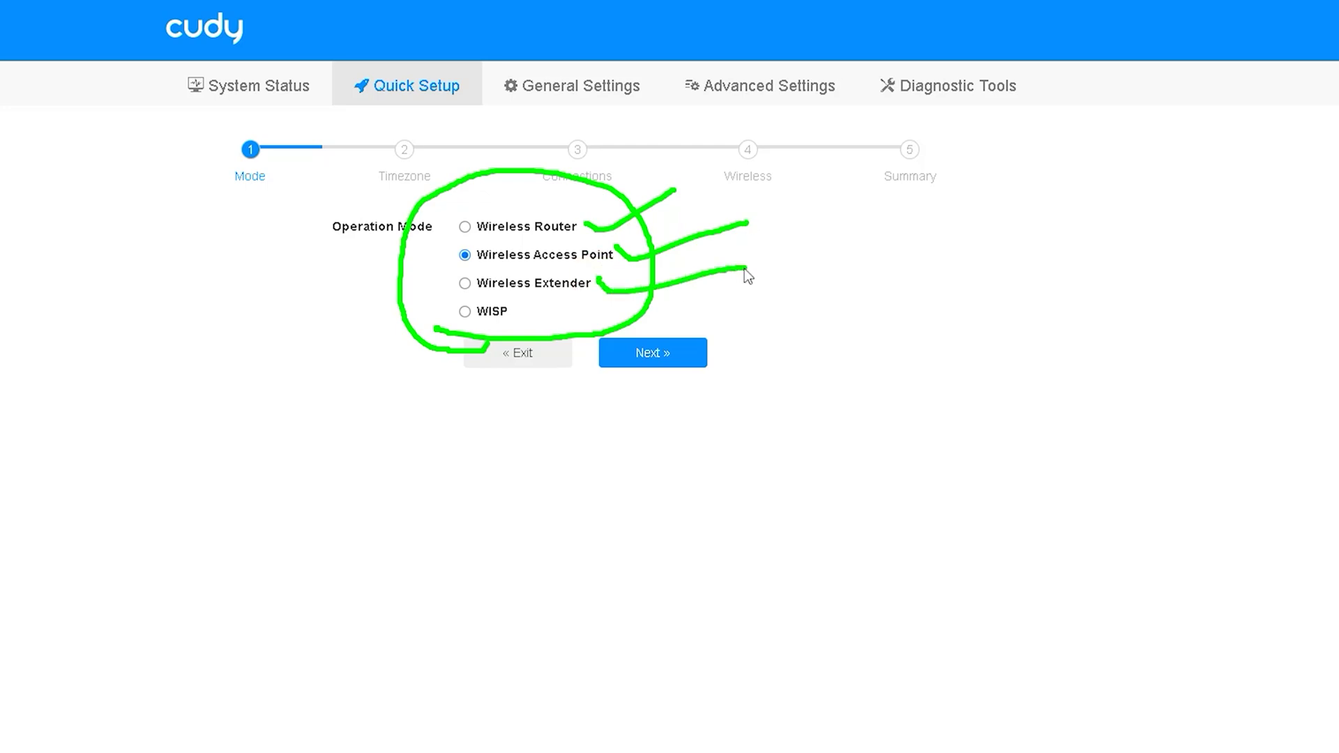
mouse_move(513, 307)
left_mouse_down()
mouse_move(527, 321)
mouse_move(615, 307)
left_mouse_up()
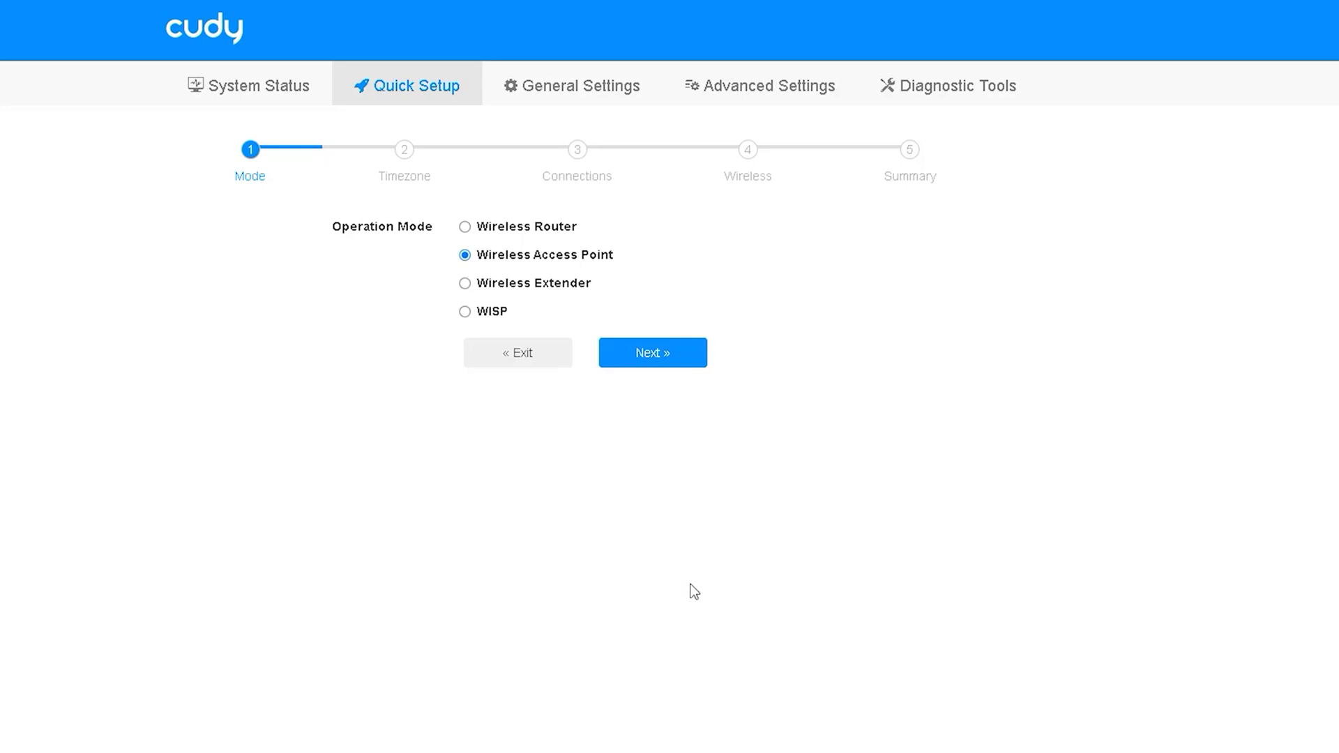
left_click(673, 351)
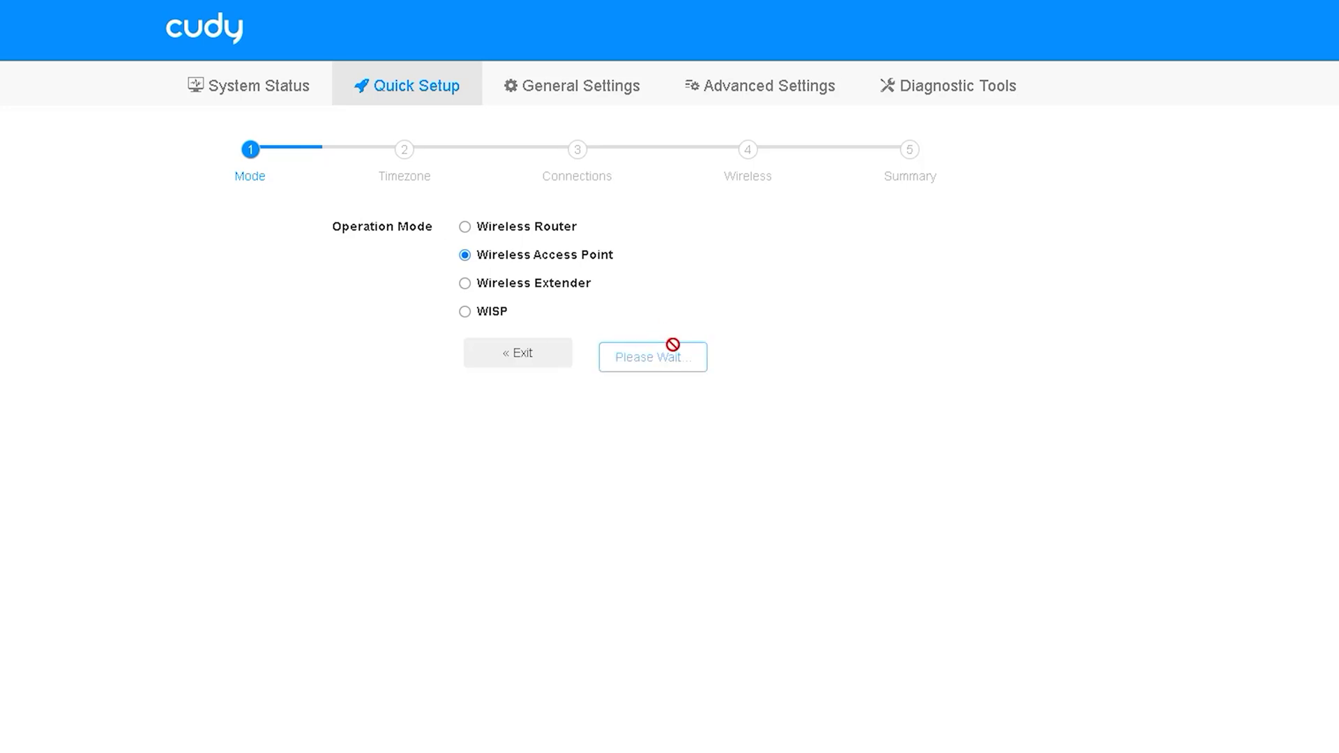
Choose the (GMT+06:00) Almaty, Astana time zone and continue to the Connections step.
left_click(307, 288)
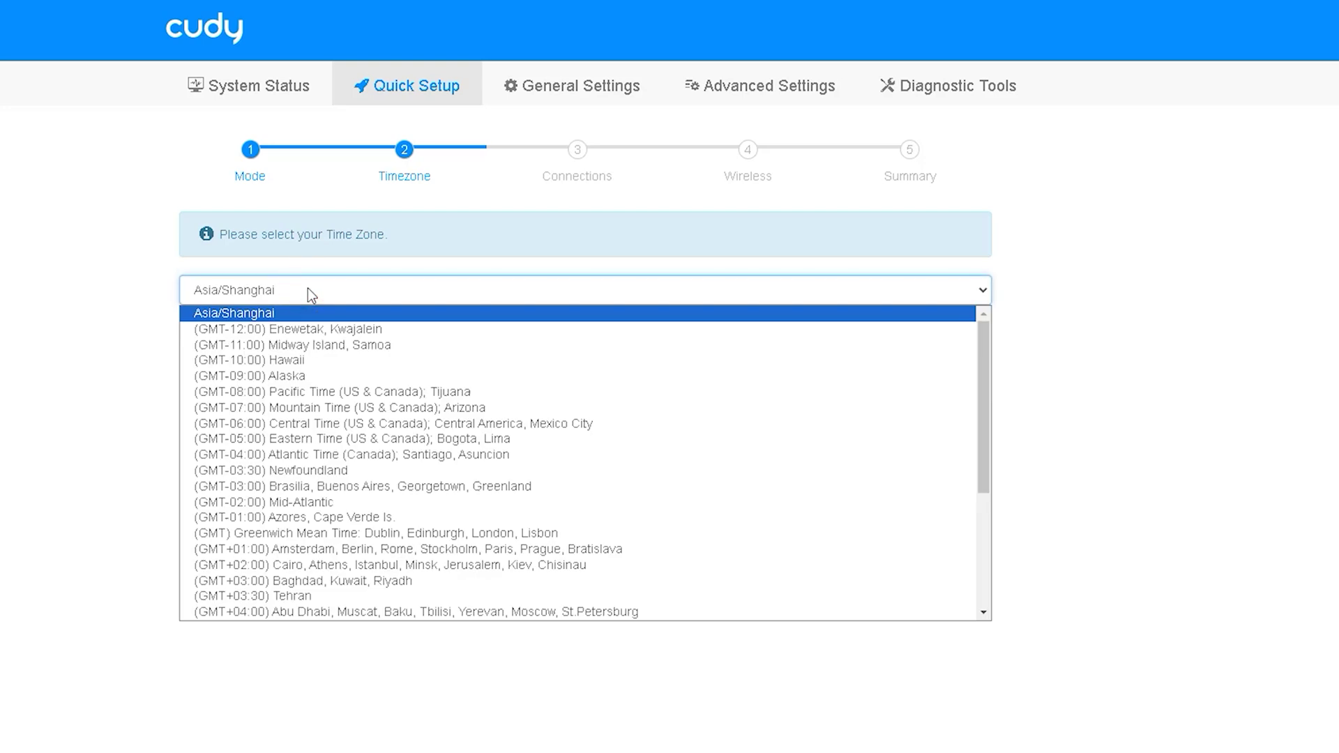
left_click(307, 287)
left_click(307, 287)
scroll(374, 399, "down", 3)
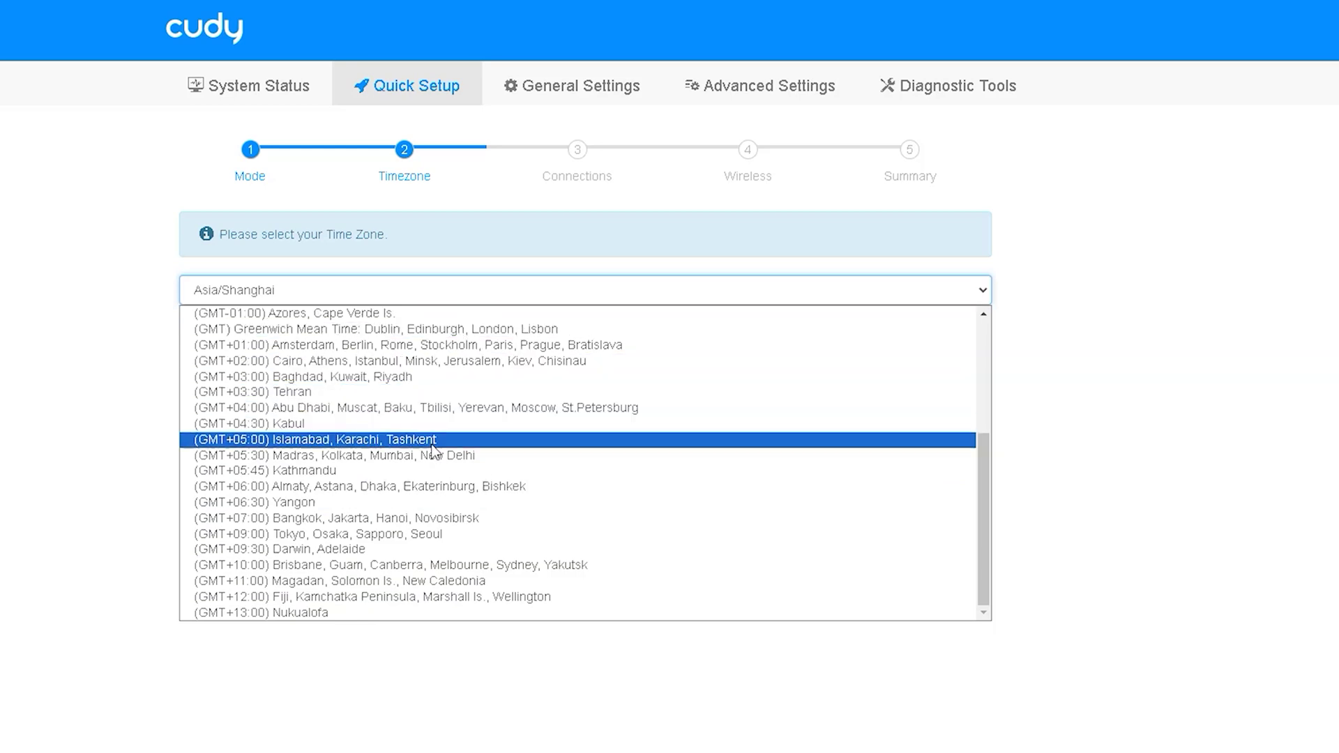
left_click(470, 487)
left_click(653, 377)
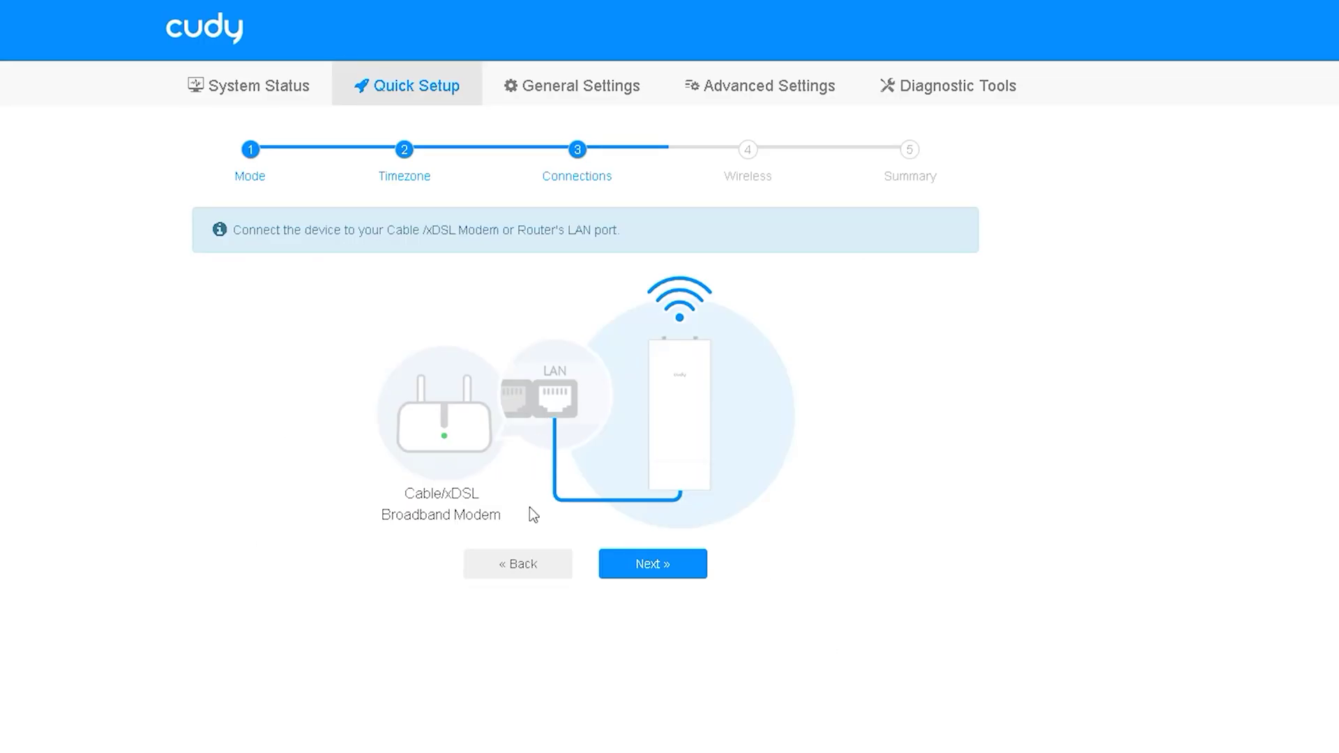
Show the passwords for Cudy-Outdoor and Cudy-Outdoor-5G, then advance to the Summary step.
left_click(675, 567)
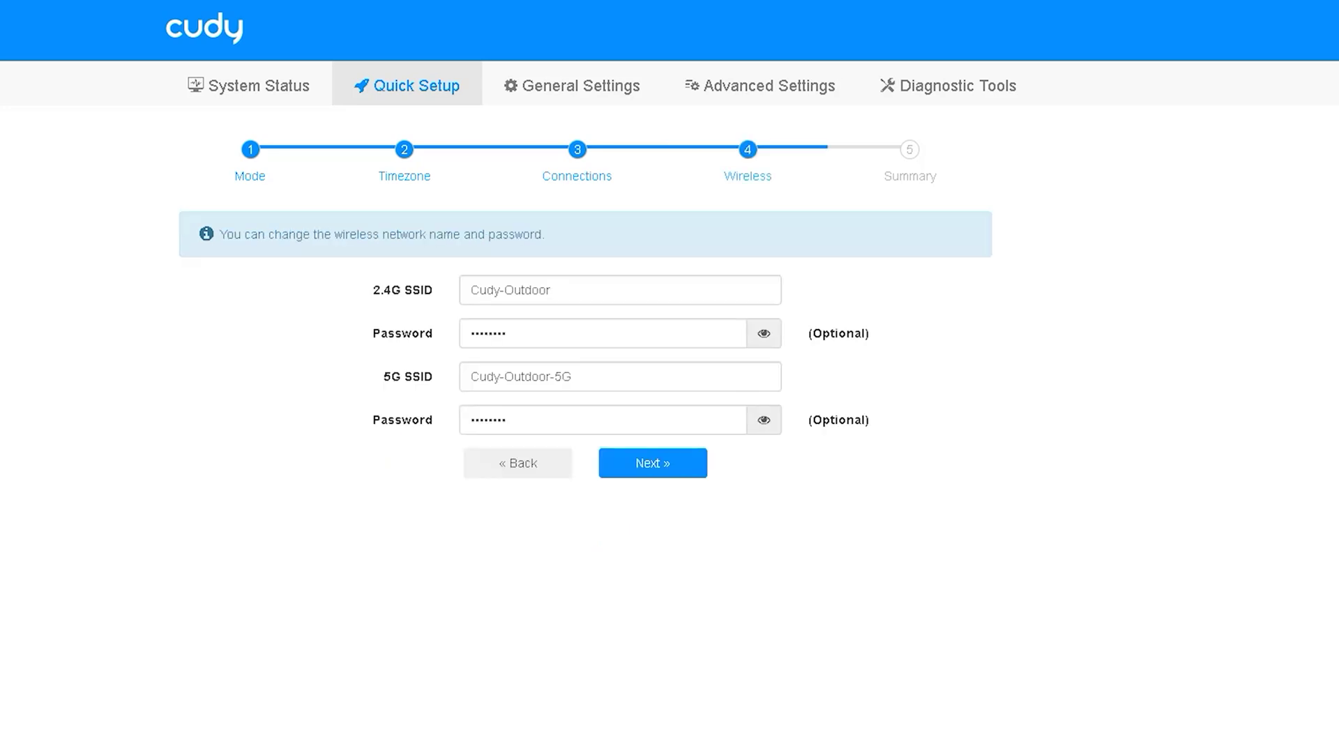
triple_click(610, 288)
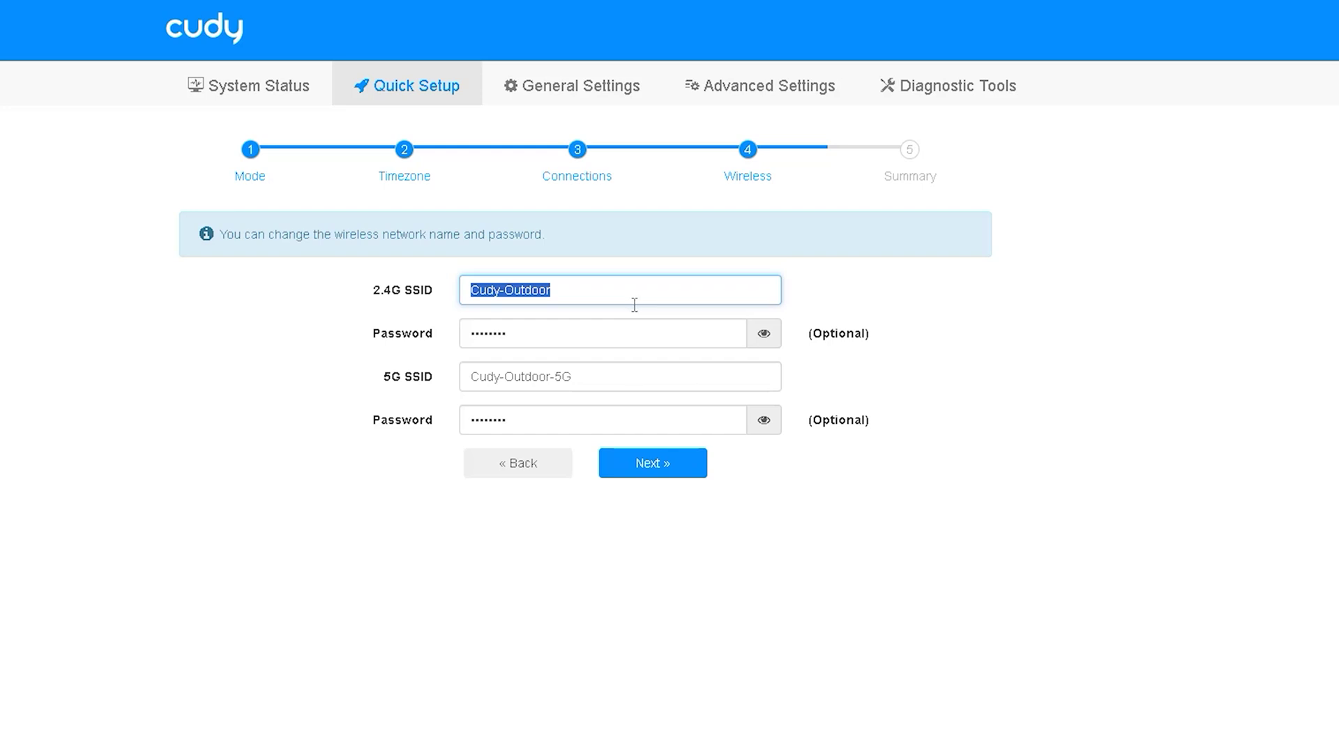
left_click(763, 334)
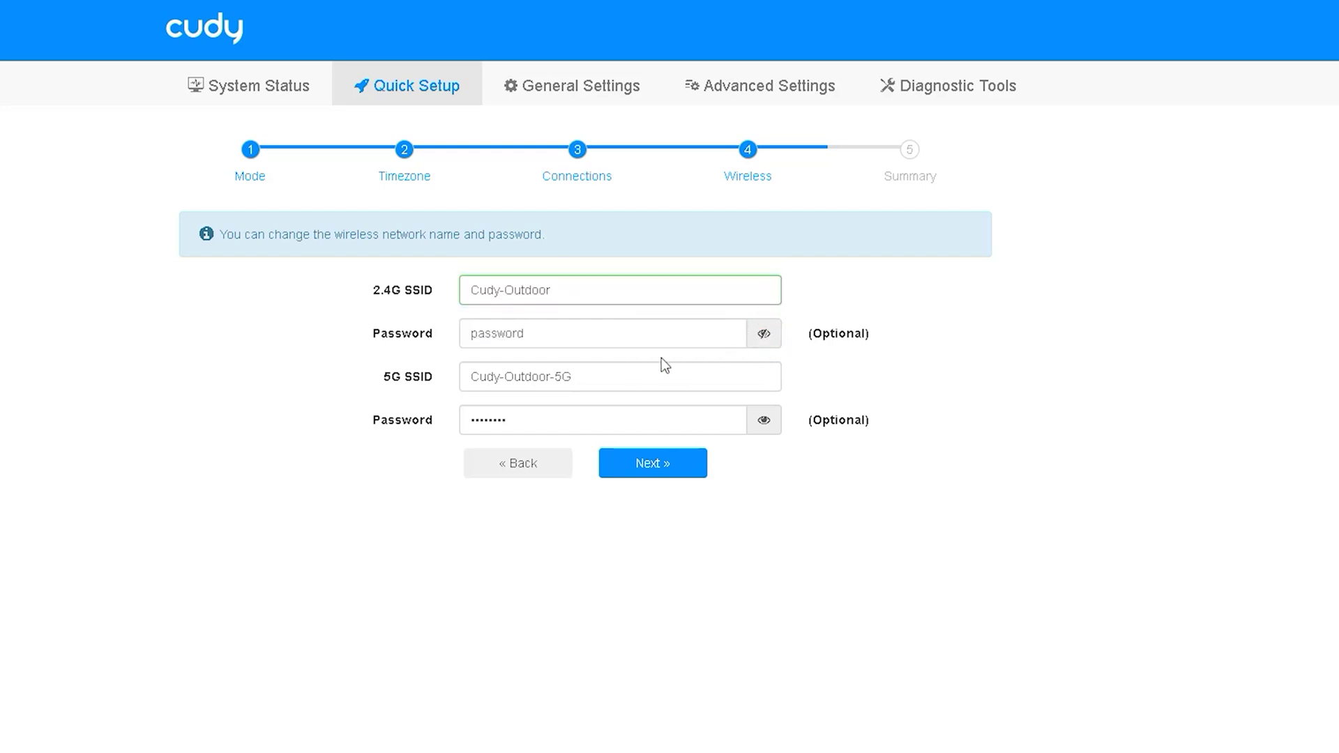
triple_click(616, 375)
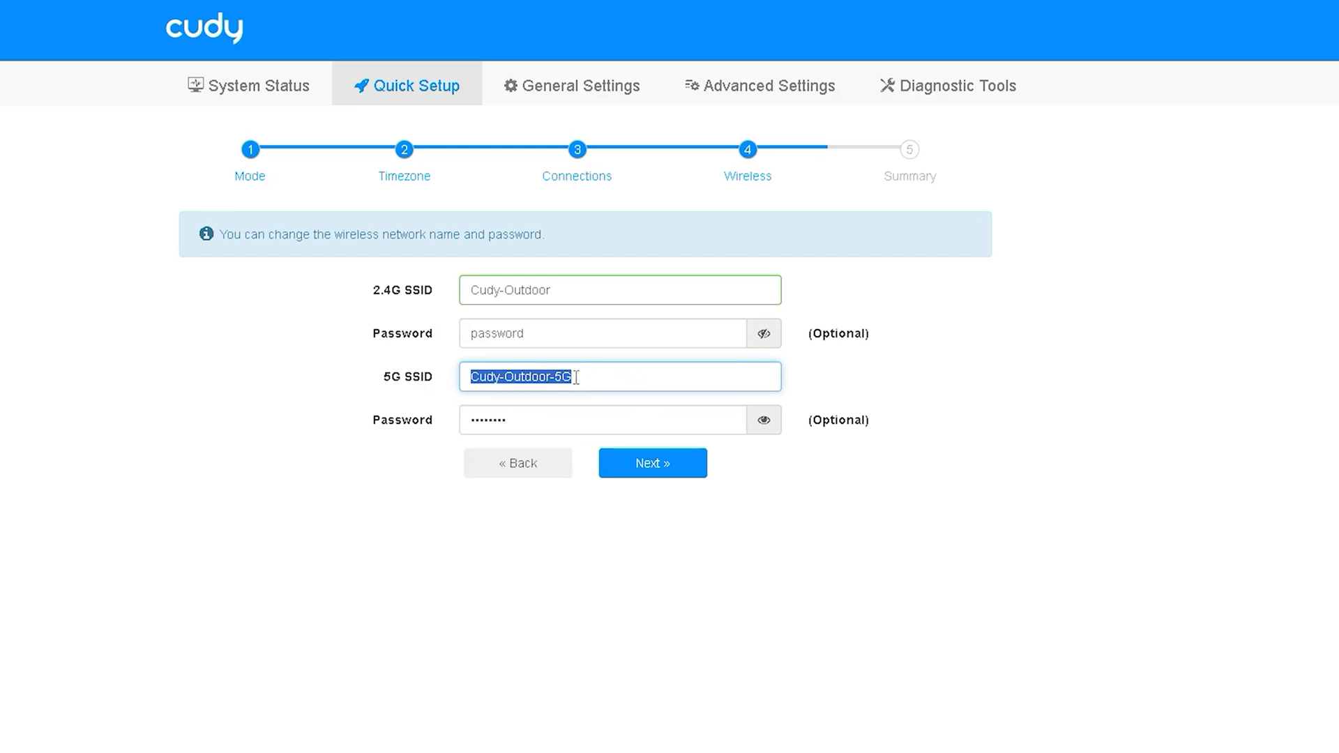
left_click(764, 420)
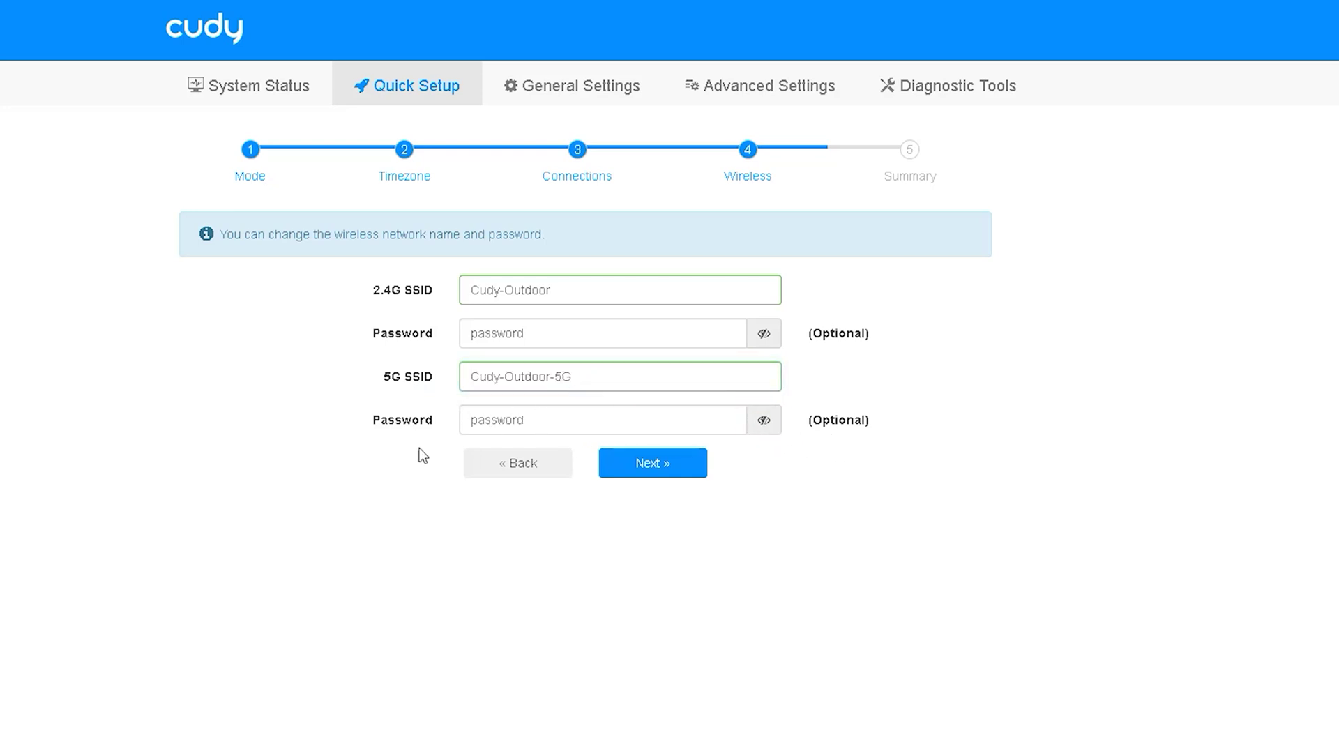
left_click(660, 467)
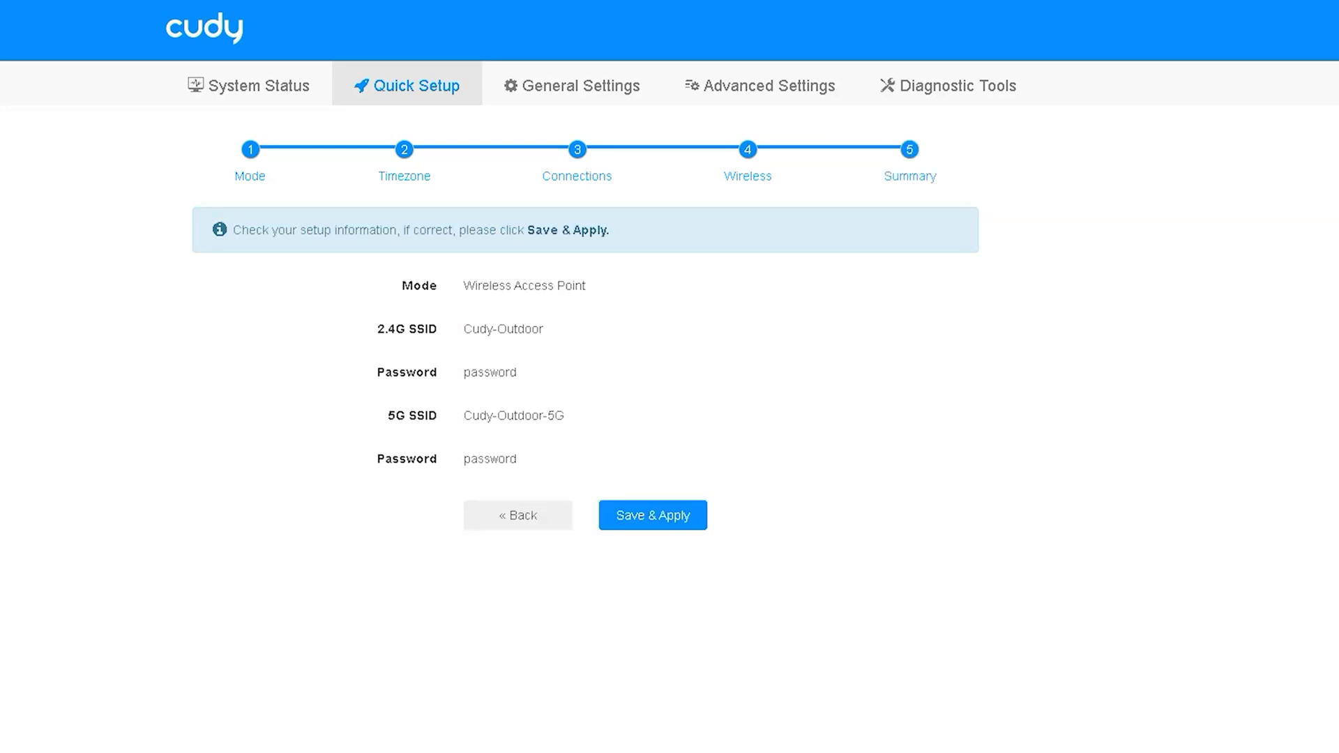
left_click(658, 515)
Expand the advanced Wireless 2.4G options, keeping the current wireless mode and Auto channel.
left_click(578, 88)
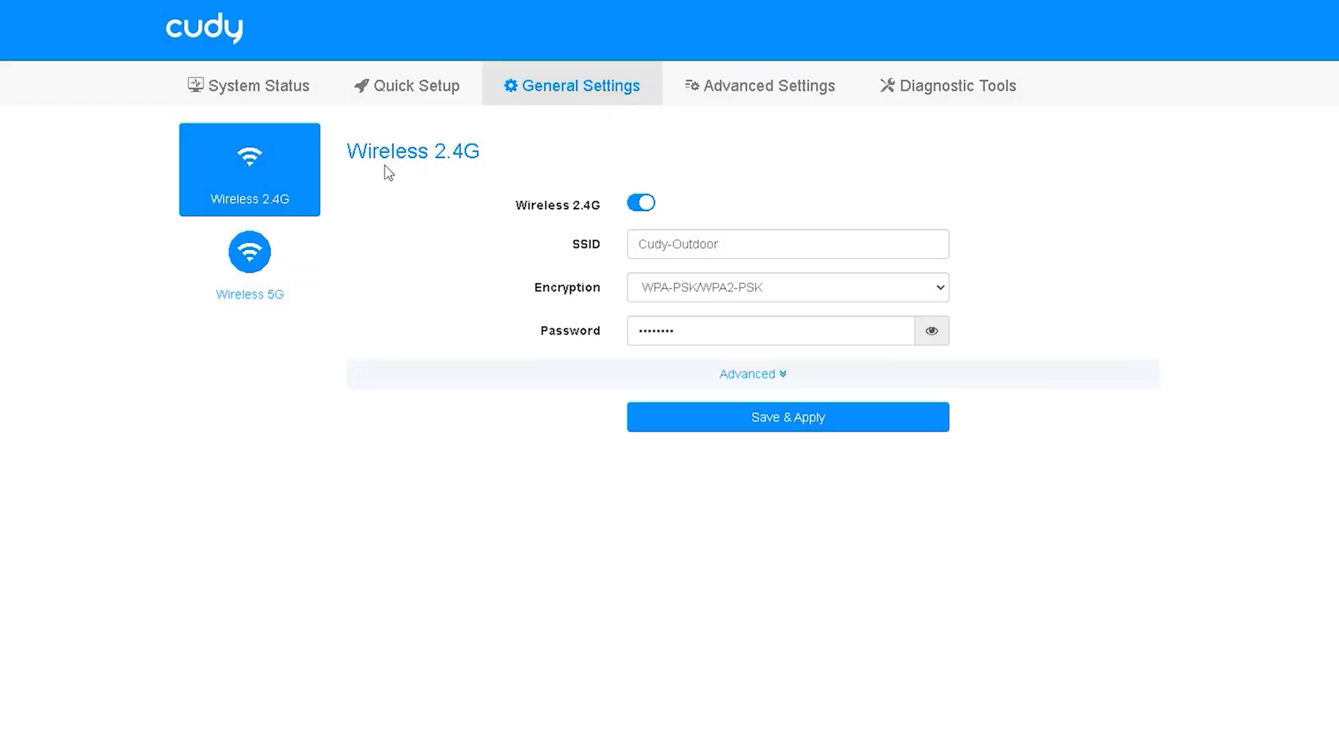
left_click(761, 375)
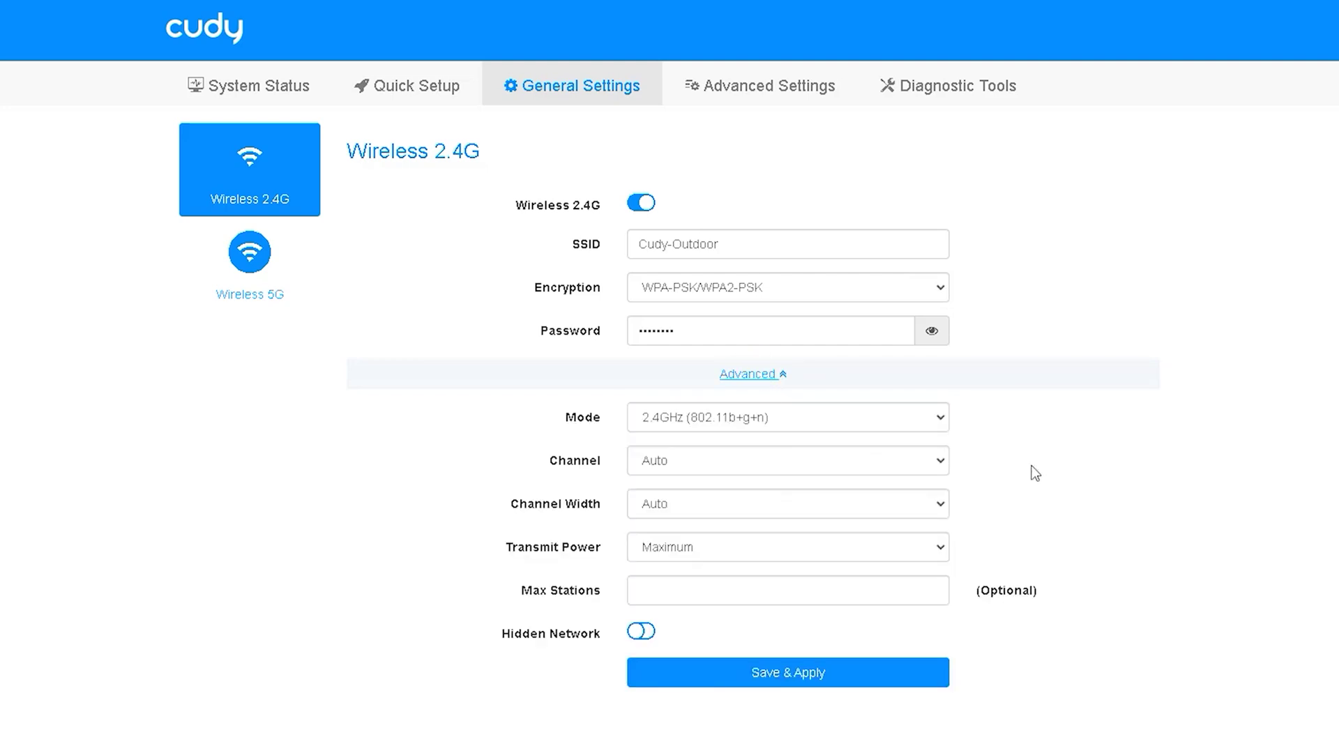
left_click(851, 422)
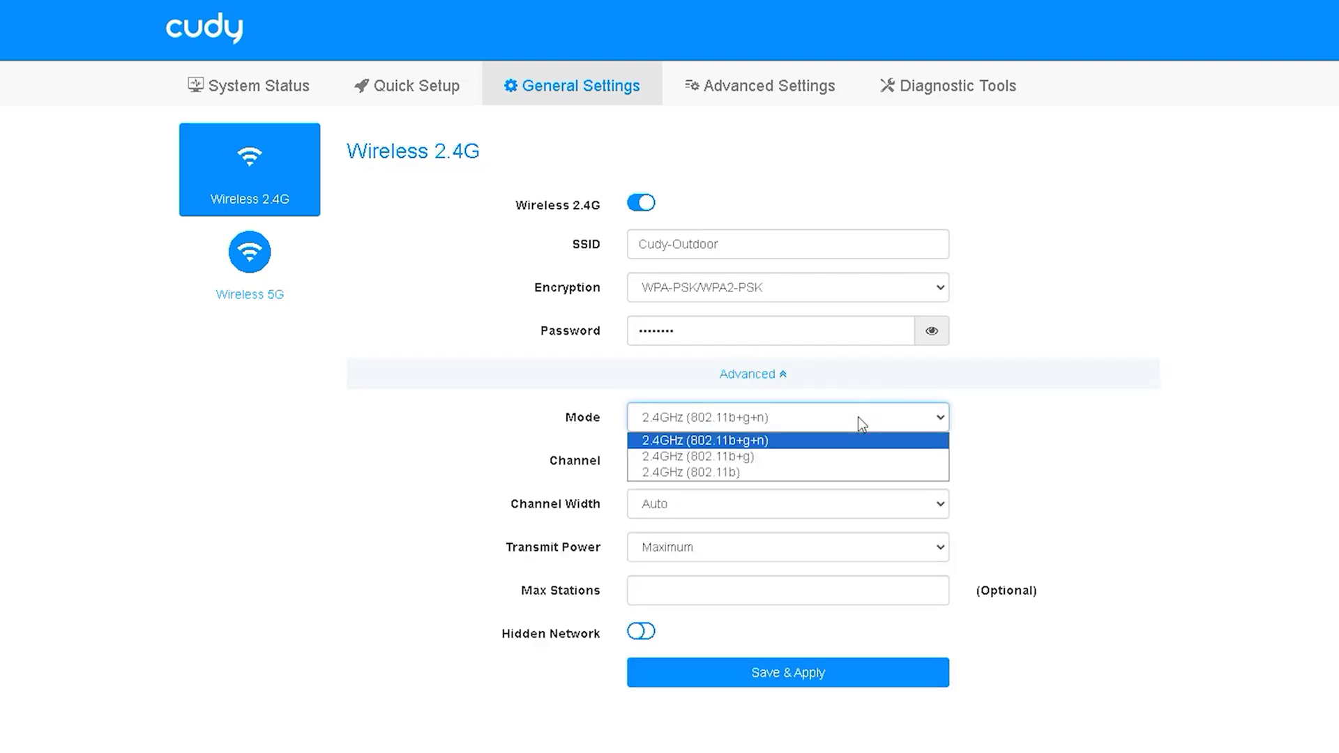
left_click(1047, 396)
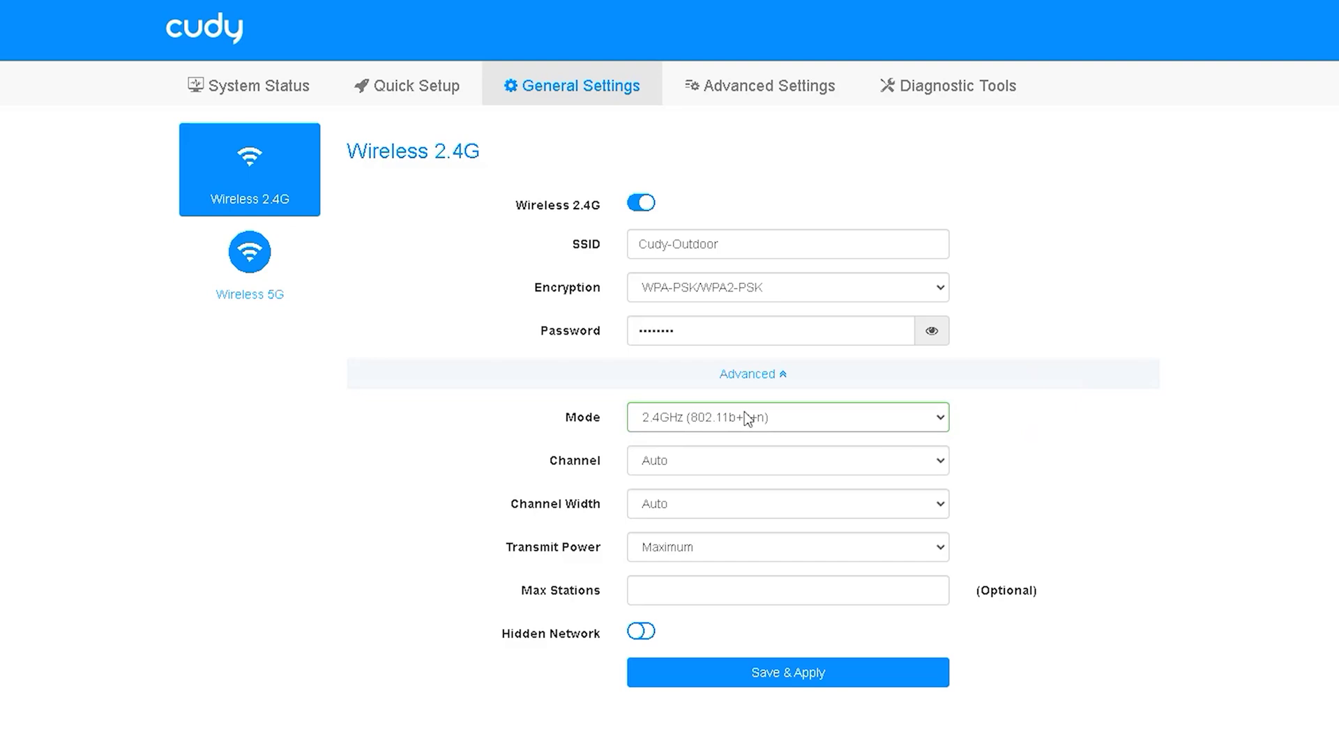
left_click(732, 460)
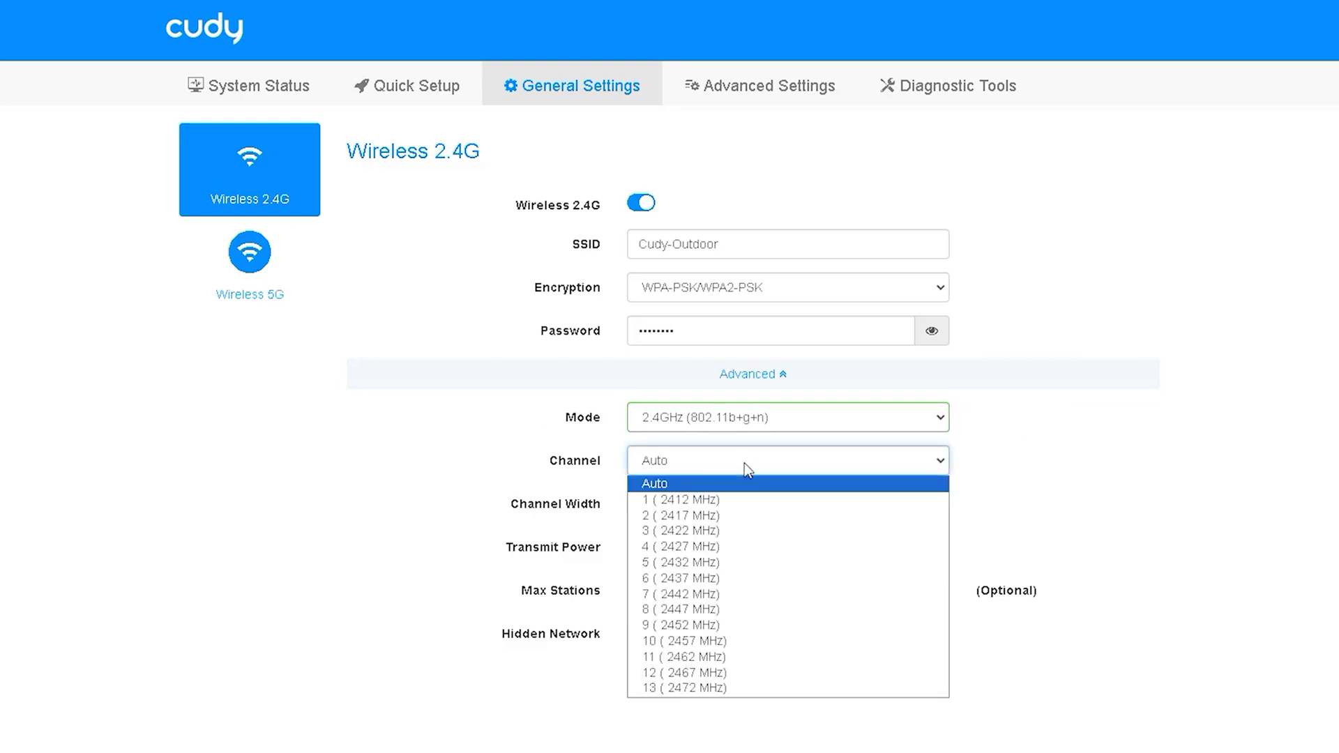
left_click(744, 466)
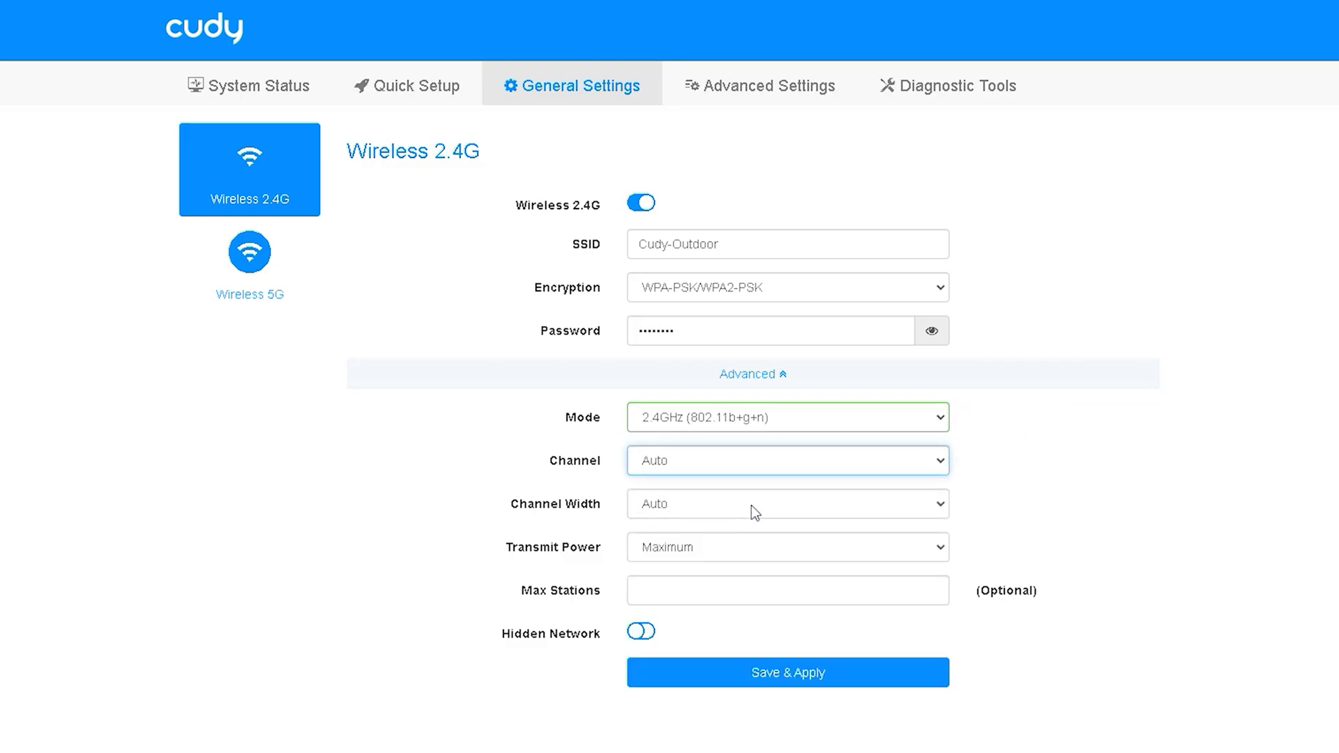
Set the 2.4G channel width to 40MHz, leaving transmit power at Maximum.
left_click(751, 505)
left_click(715, 559)
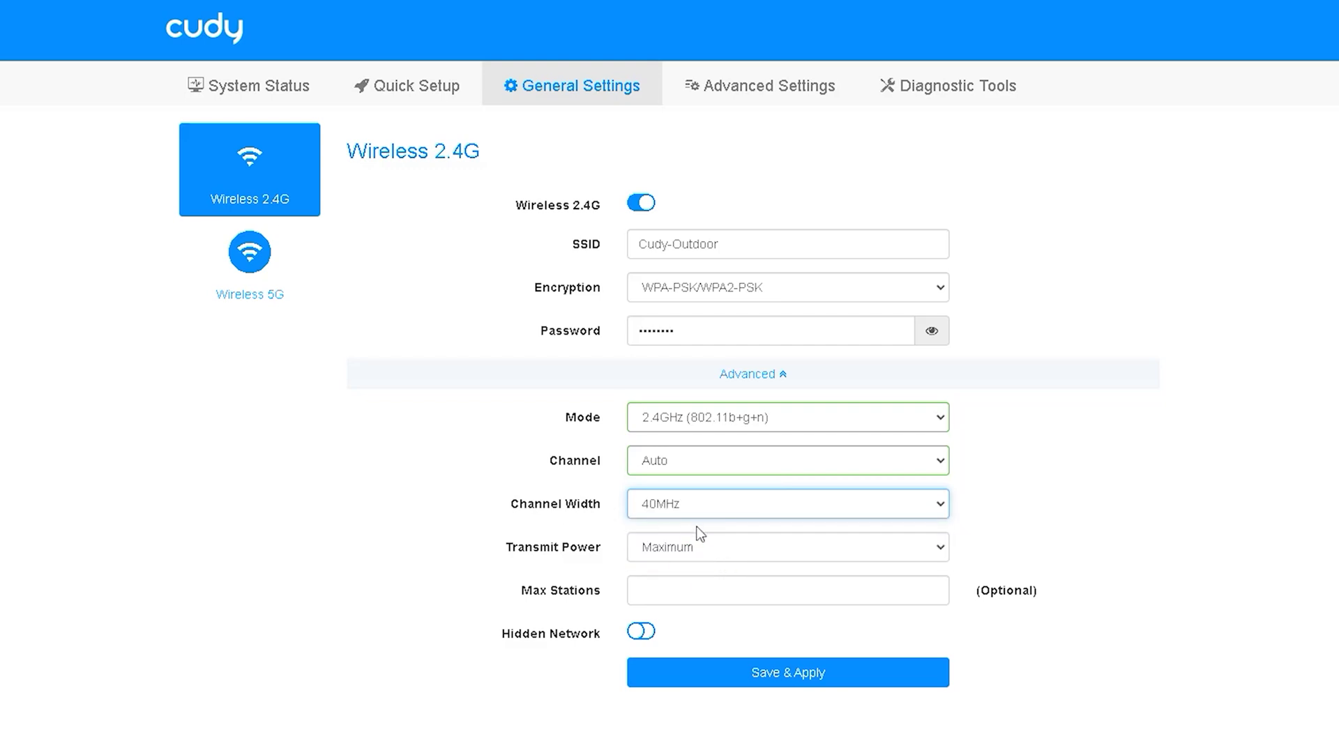
left_click(697, 545)
left_click(768, 566)
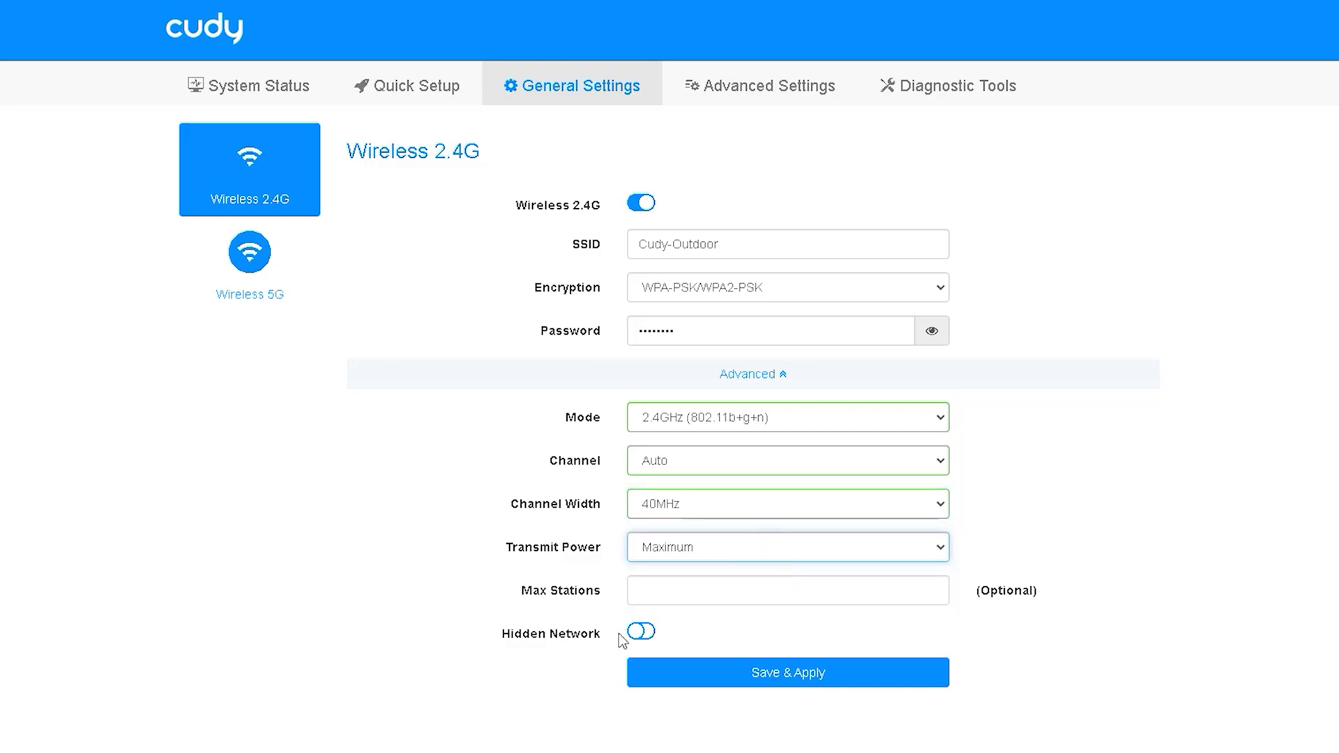
left_click(799, 594)
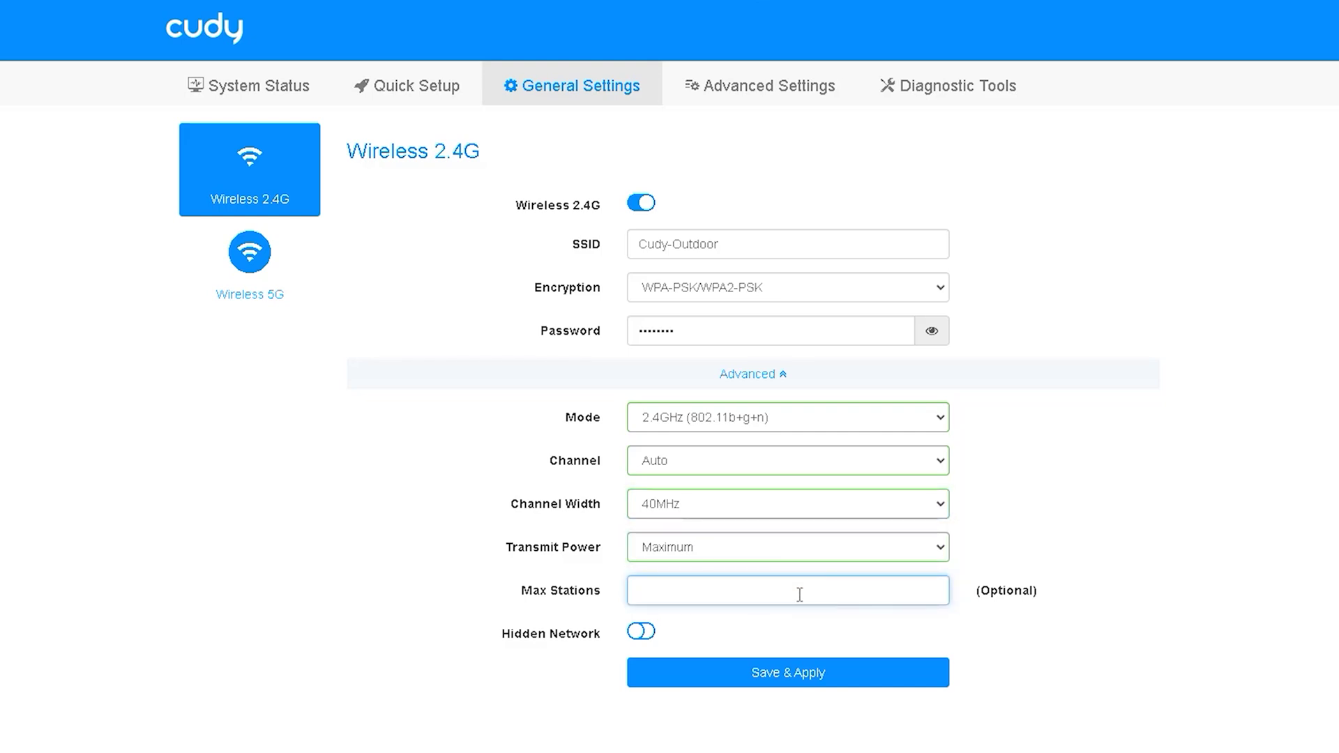
left_click(242, 282)
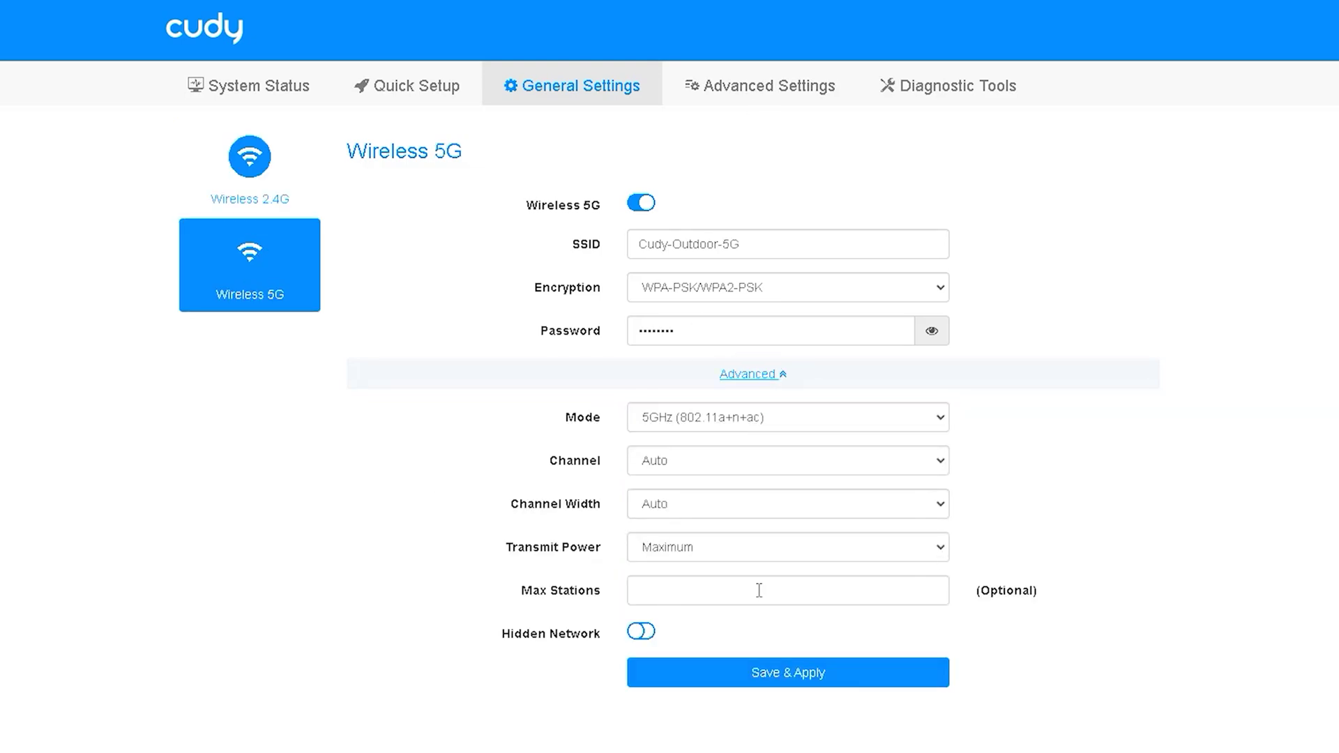
Set the 5G channel width to 80MHz with Auto channel, then open the Advanced Settings overview.
left_click(812, 421)
left_click(830, 439)
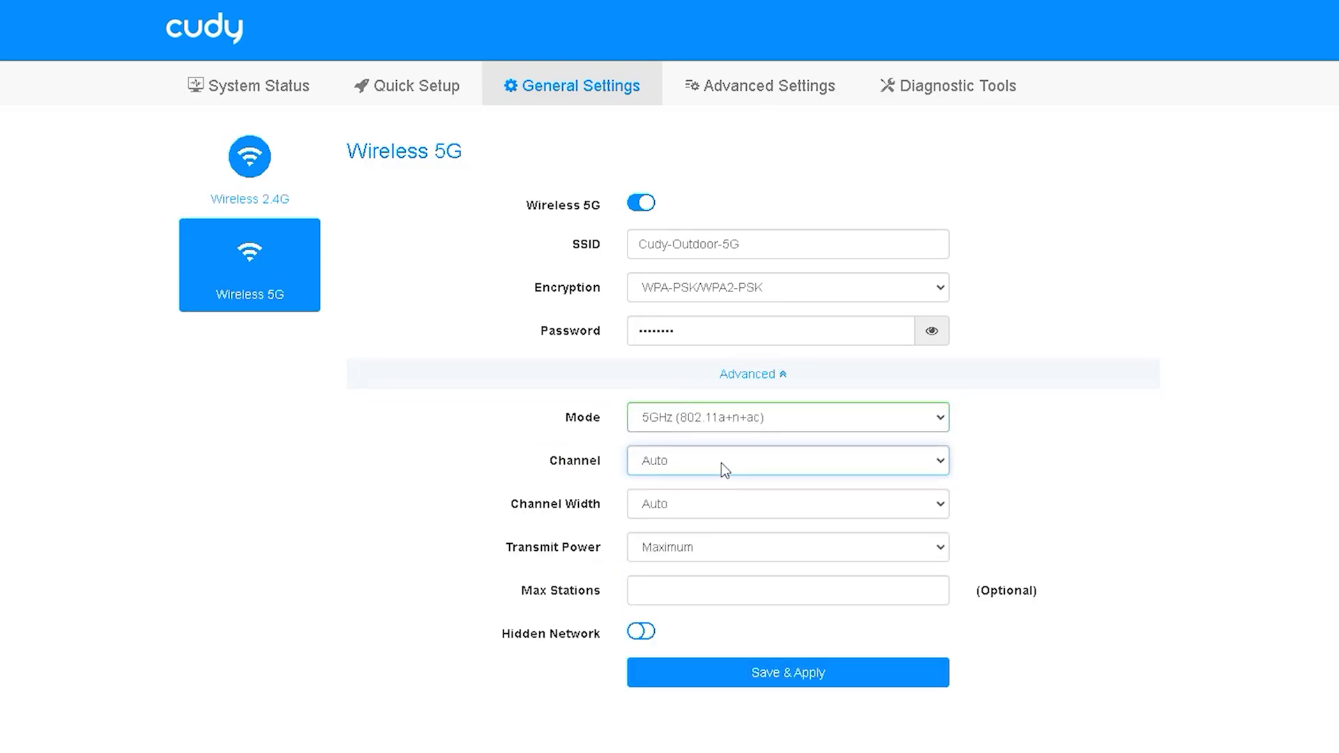
left_click(722, 463)
left_click(428, 422)
left_click(802, 503)
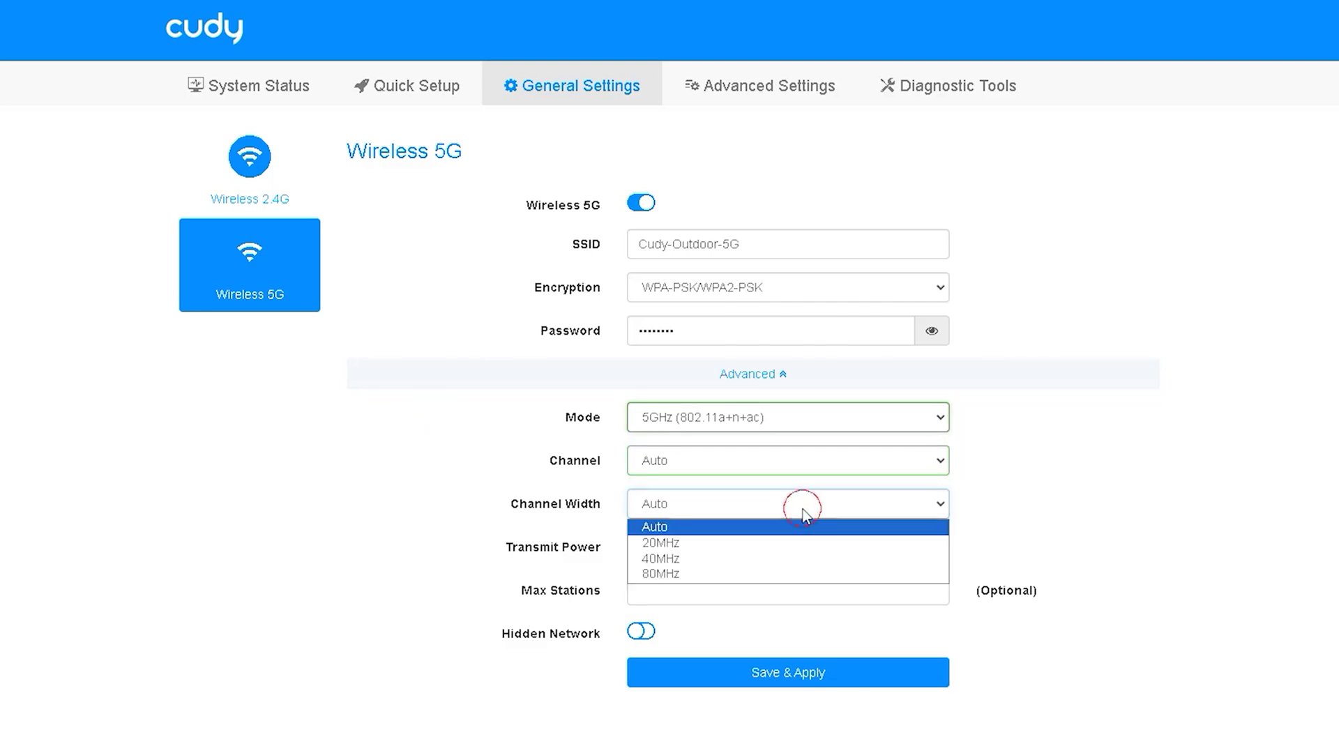
left_click(778, 574)
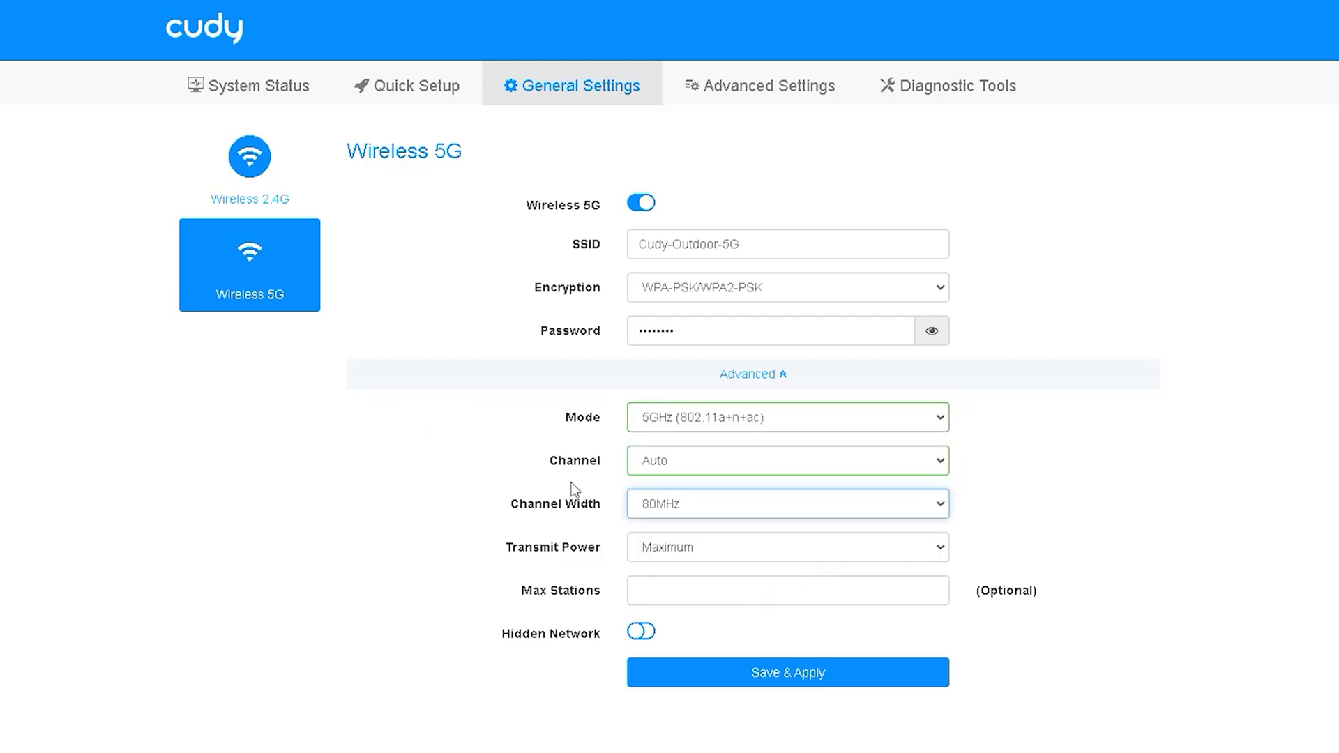
left_click(772, 85)
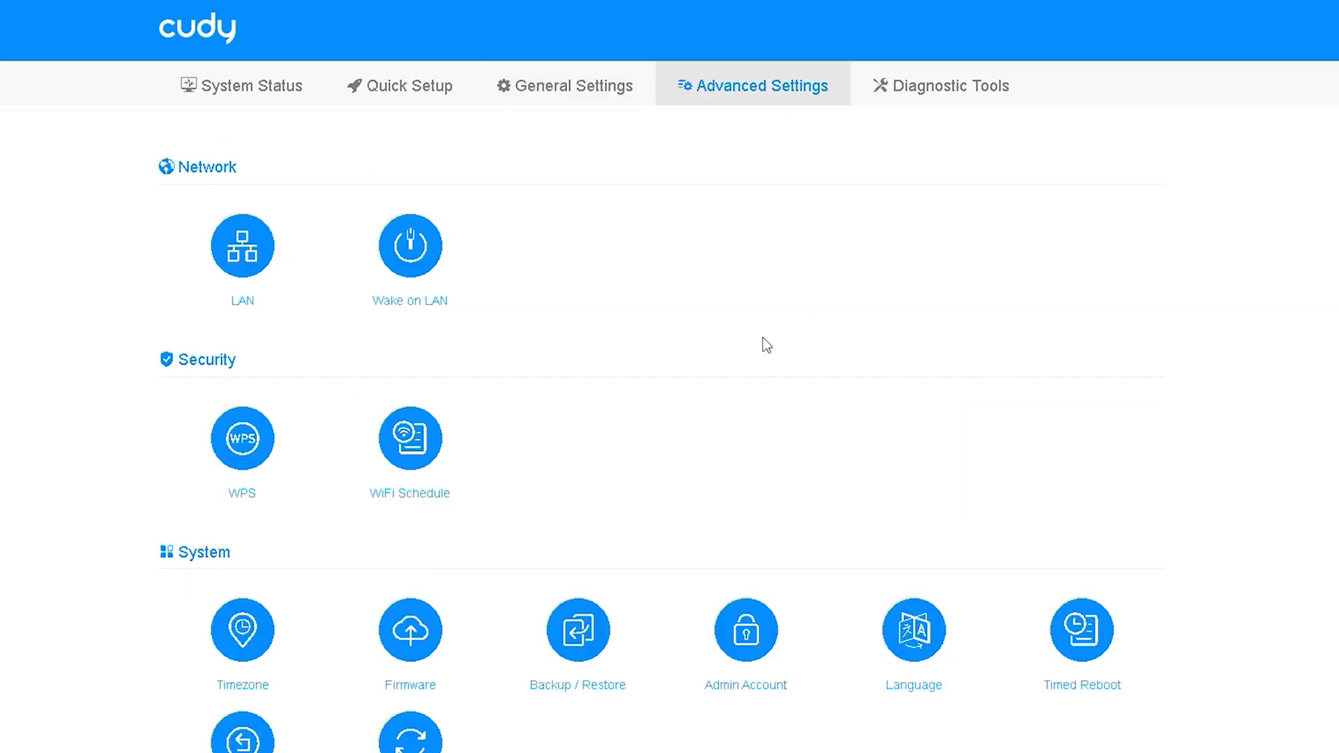
scroll(885, 395, "down", 1)
scroll(896, 419, "up", 1)
left_click(243, 248)
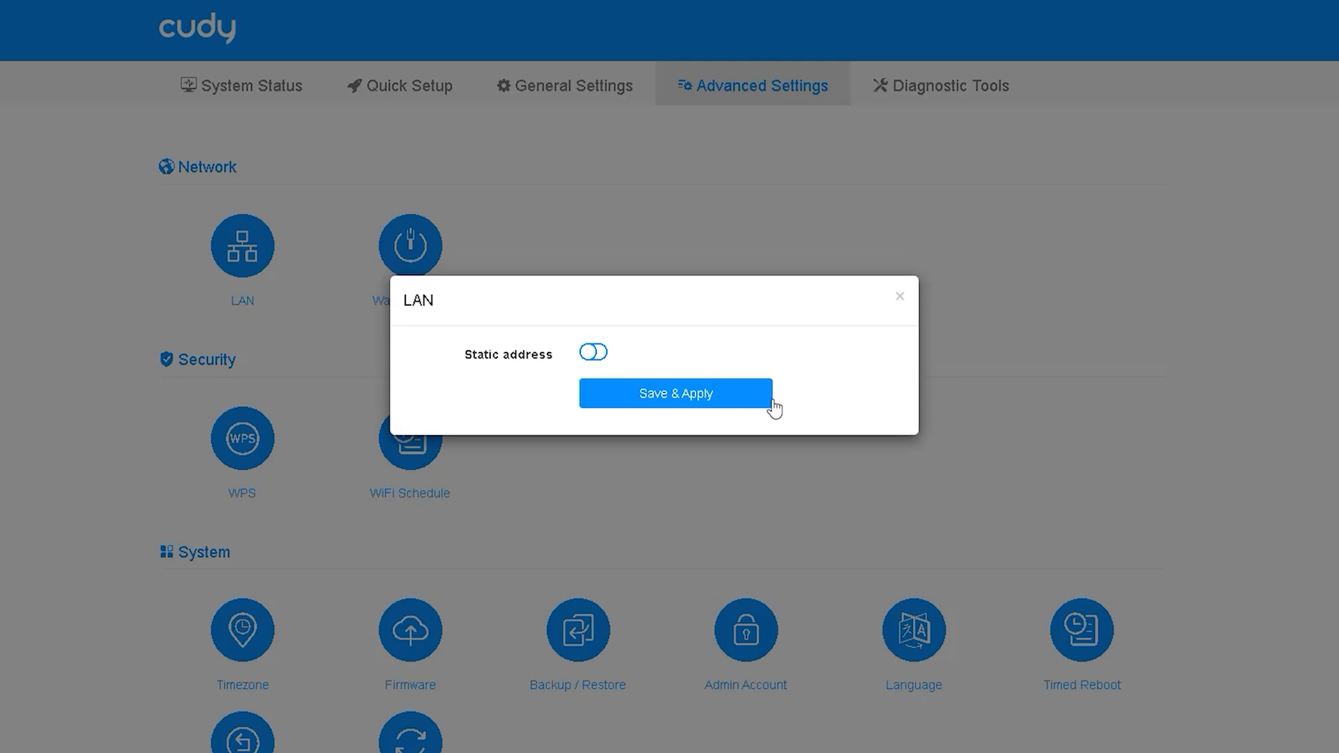
left_click(596, 352)
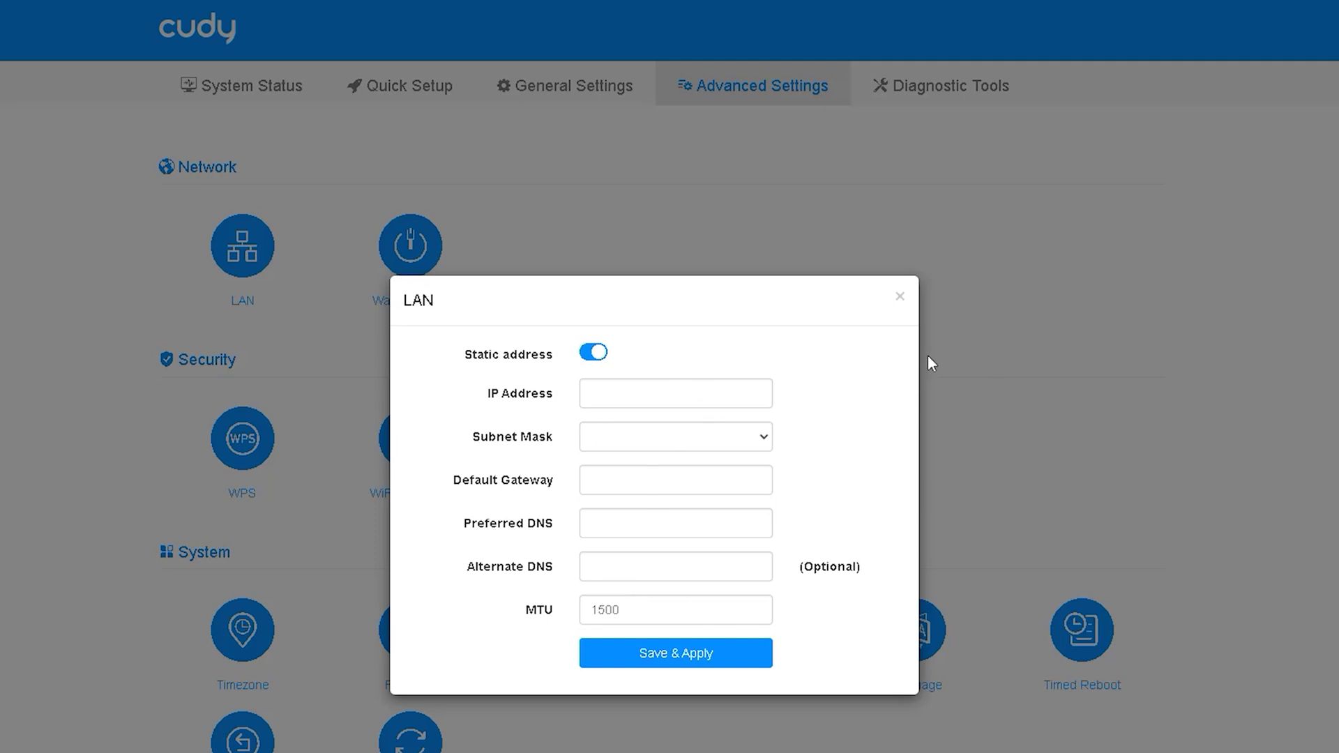
left_click(901, 298)
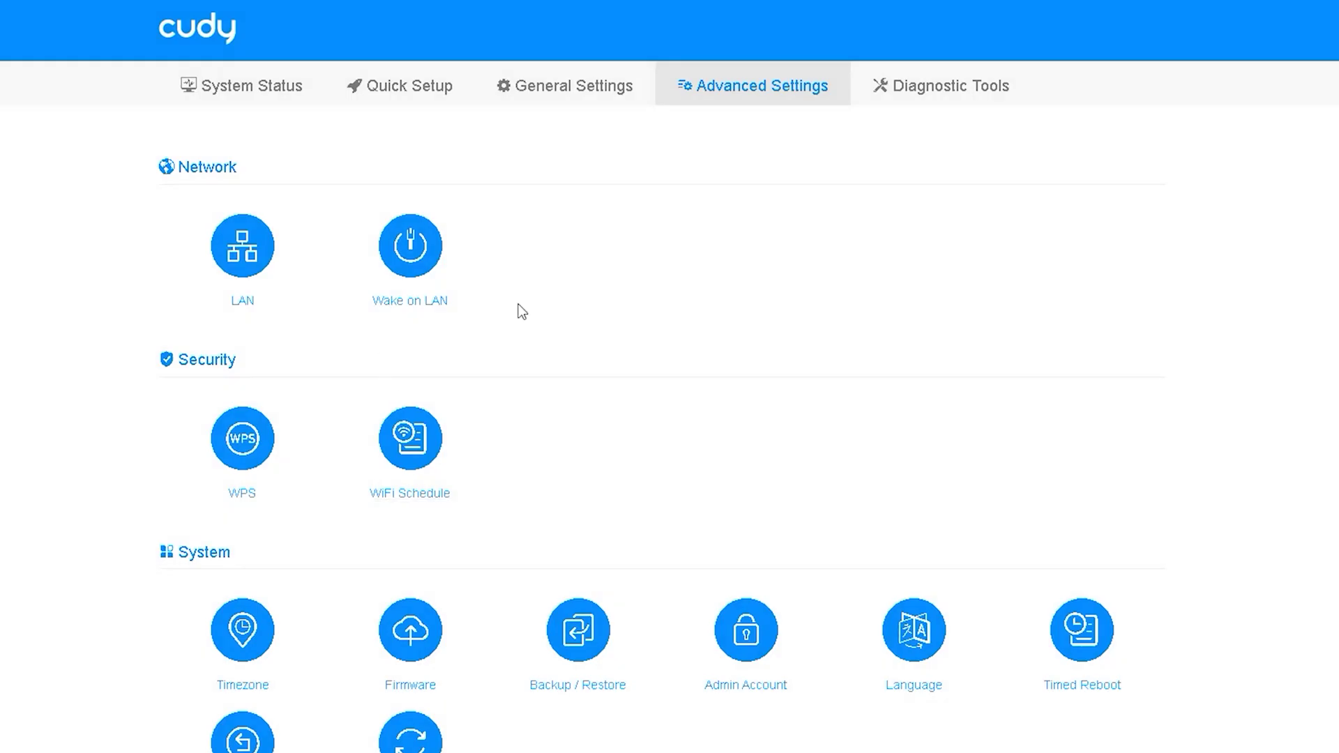
left_click(424, 311)
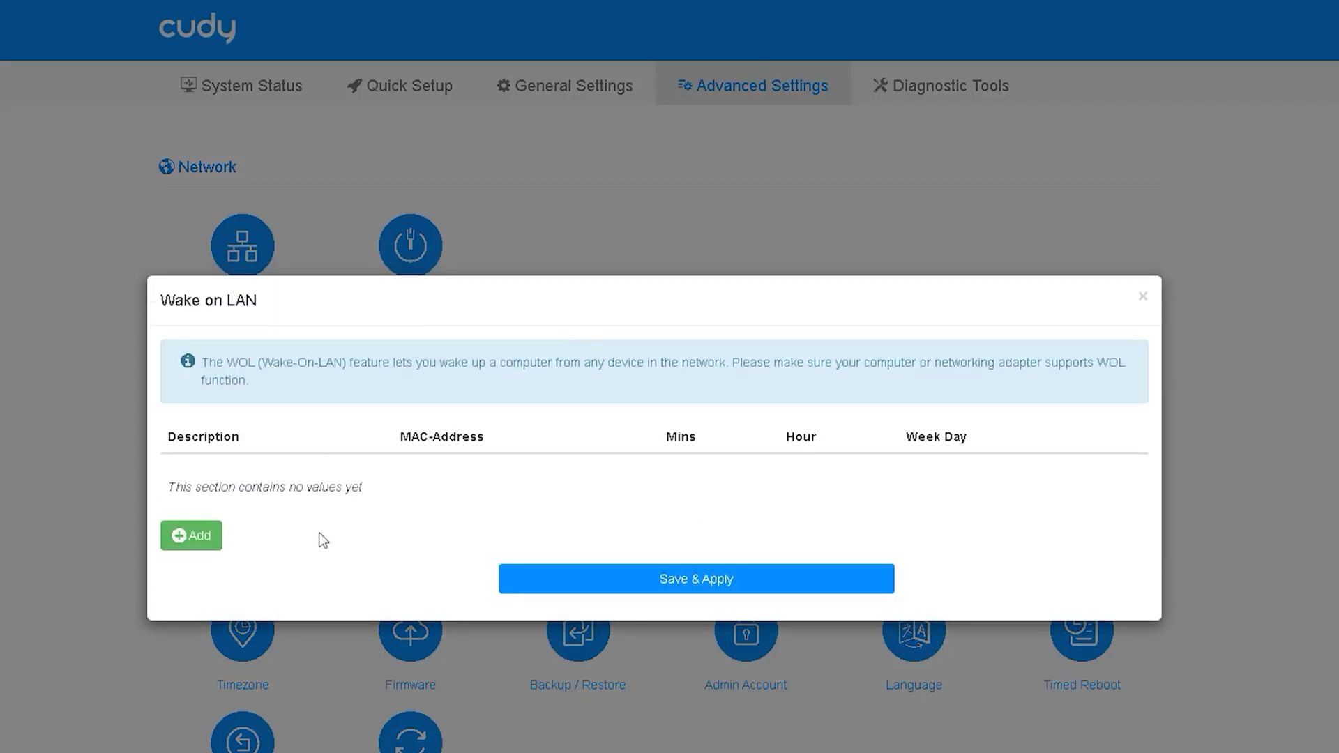
left_click(199, 536)
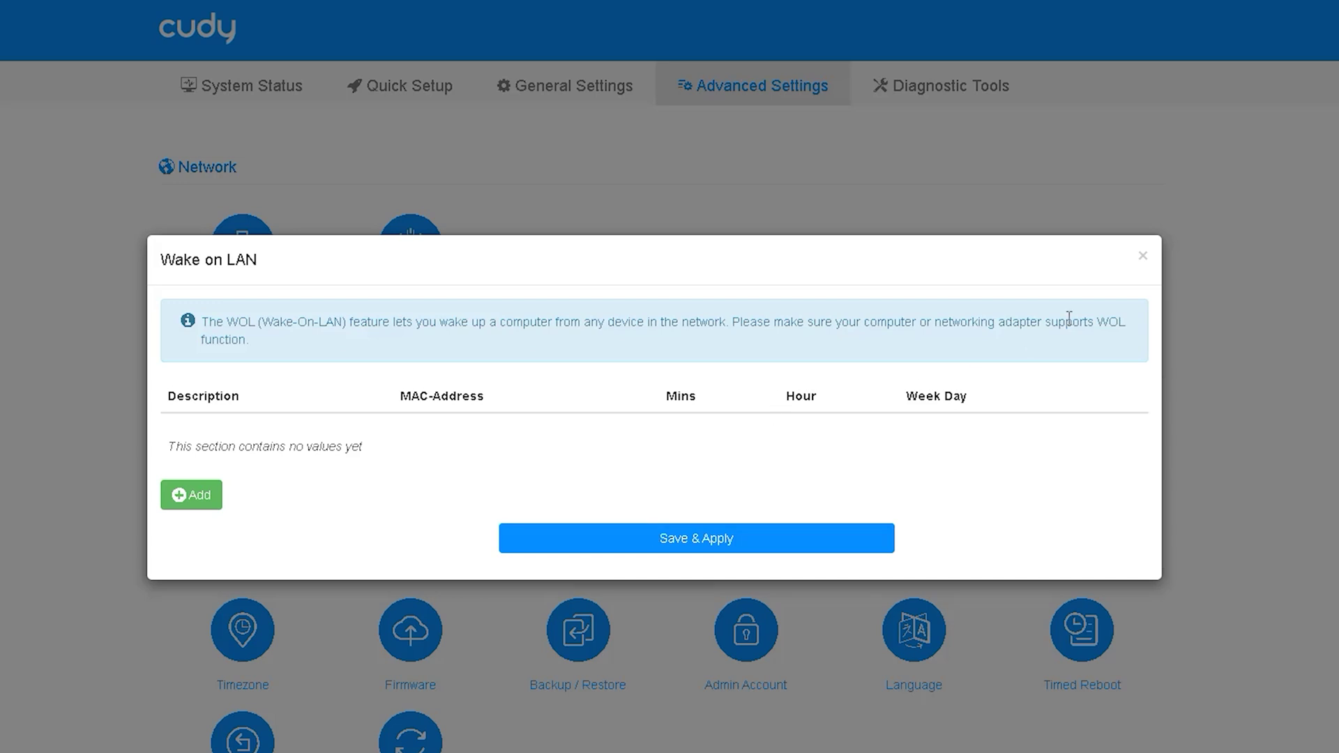
left_click(1145, 258)
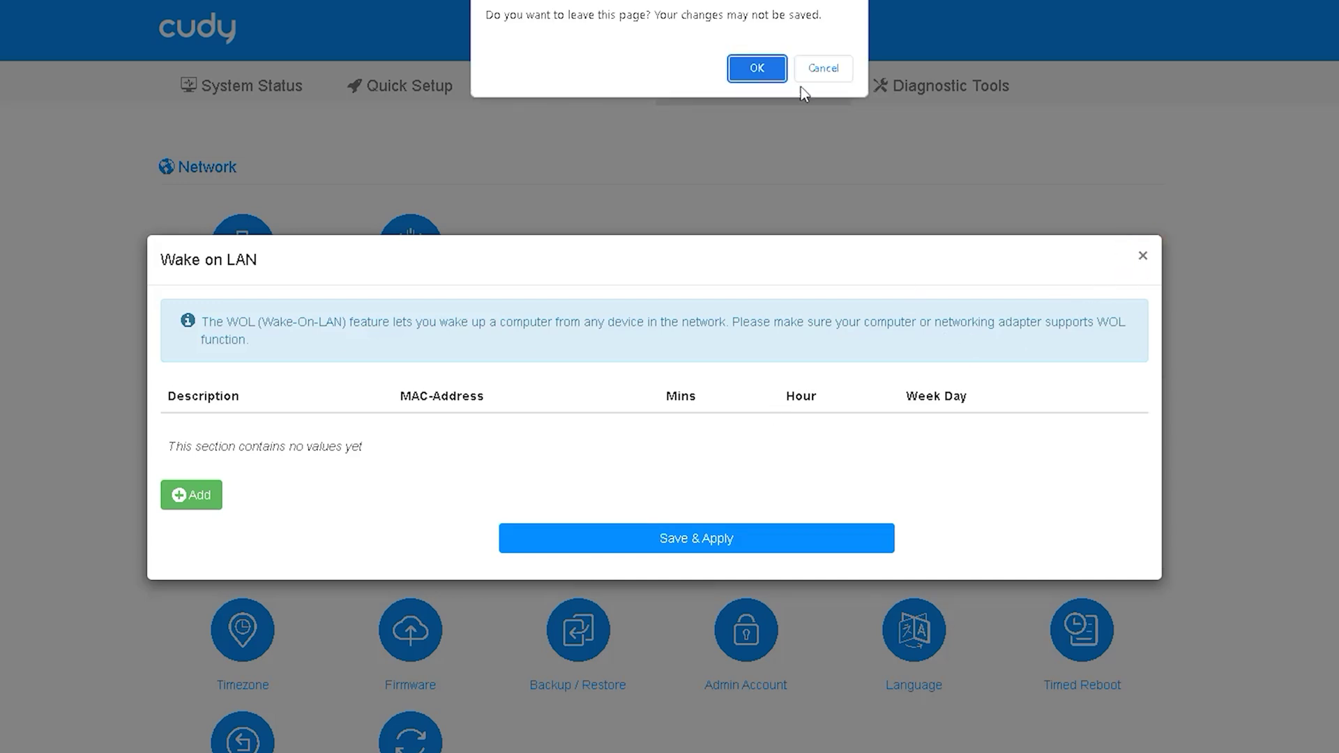
left_click(760, 65)
scroll(349, 418, "down", 1)
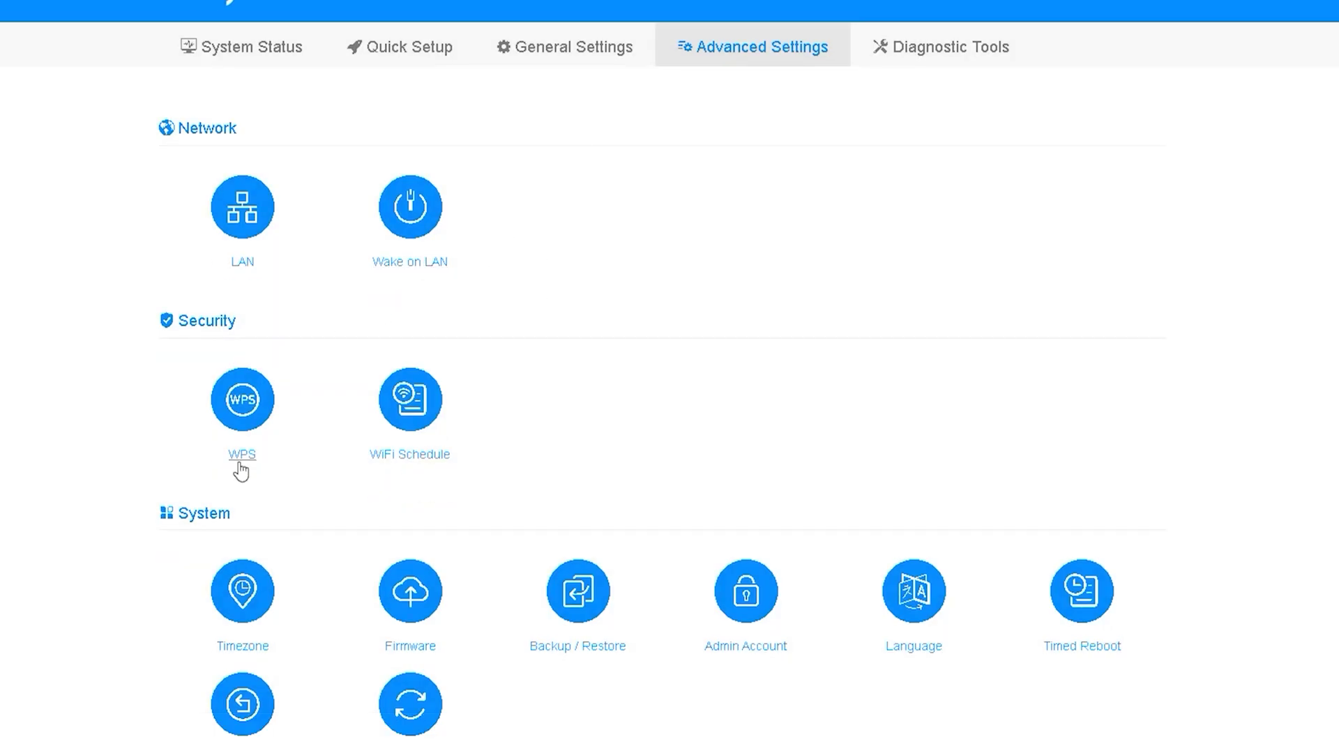
left_click(243, 455)
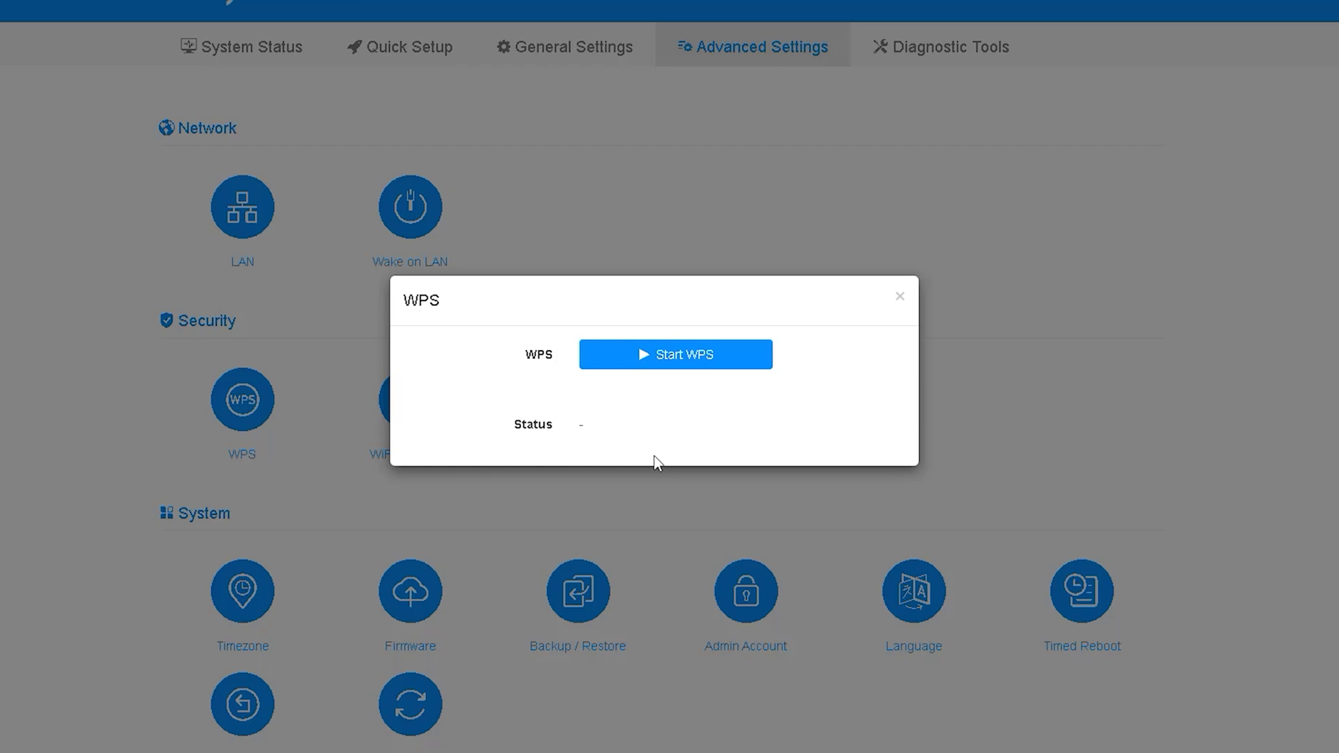
left_click(899, 295)
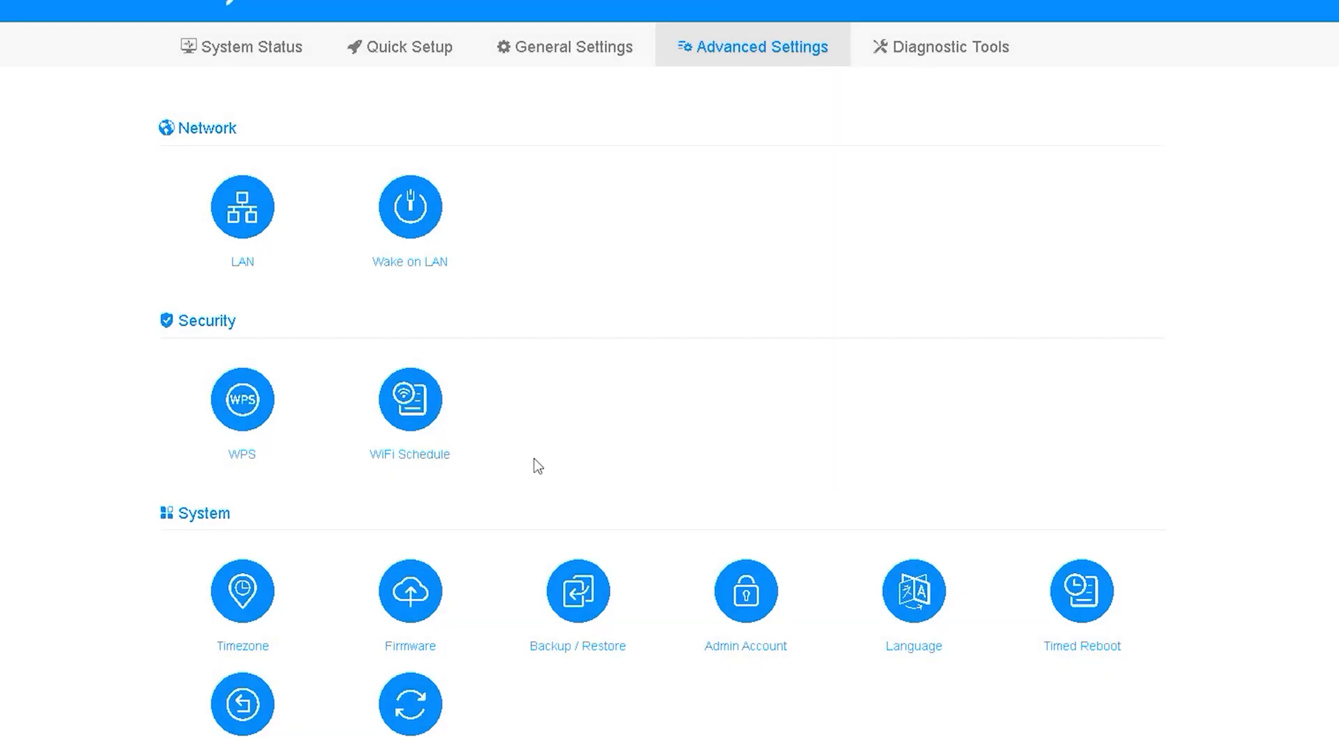
left_click(426, 453)
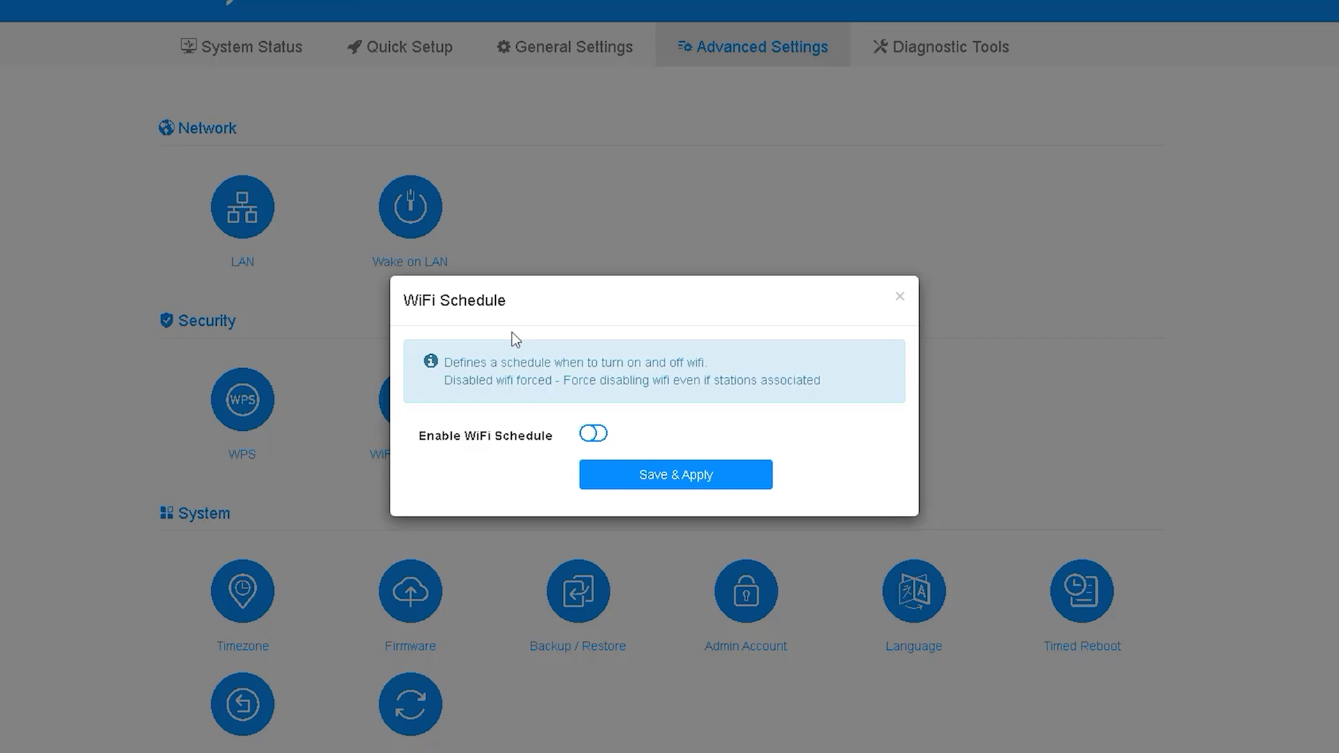
left_click(597, 433)
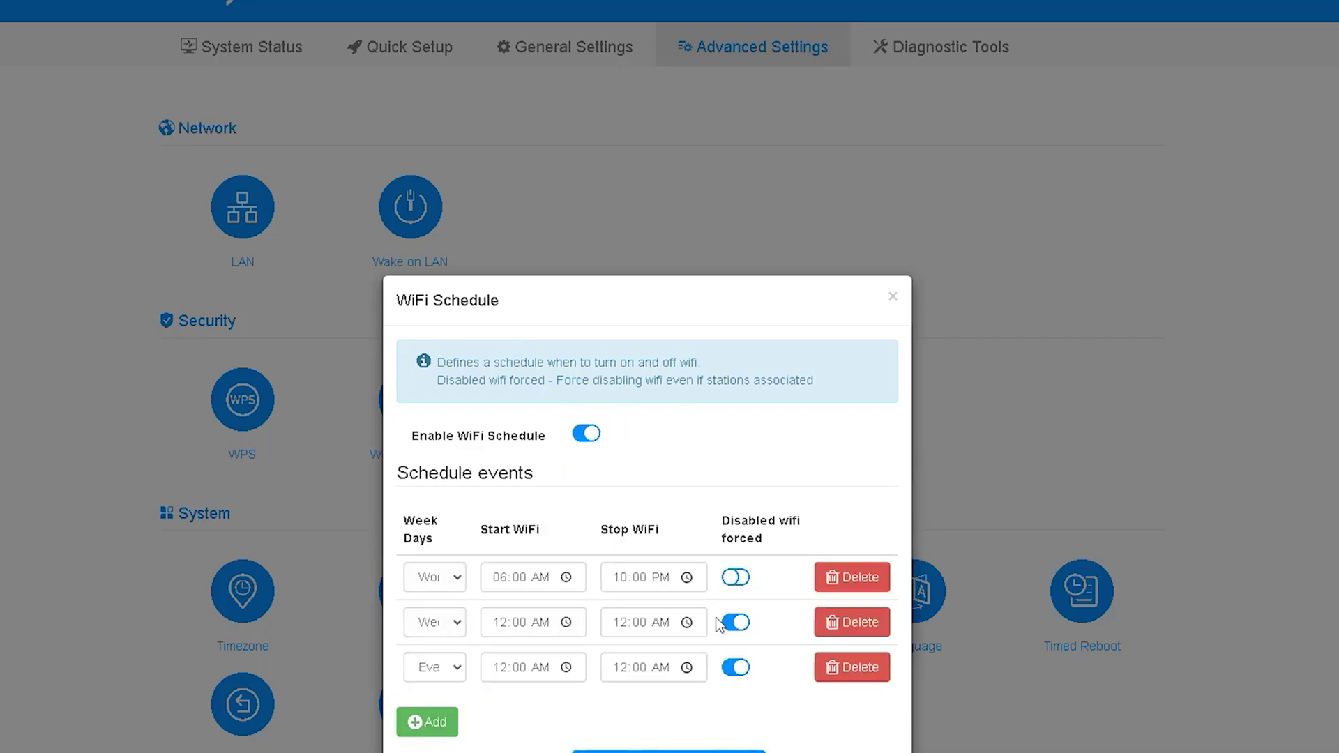
left_click(893, 297)
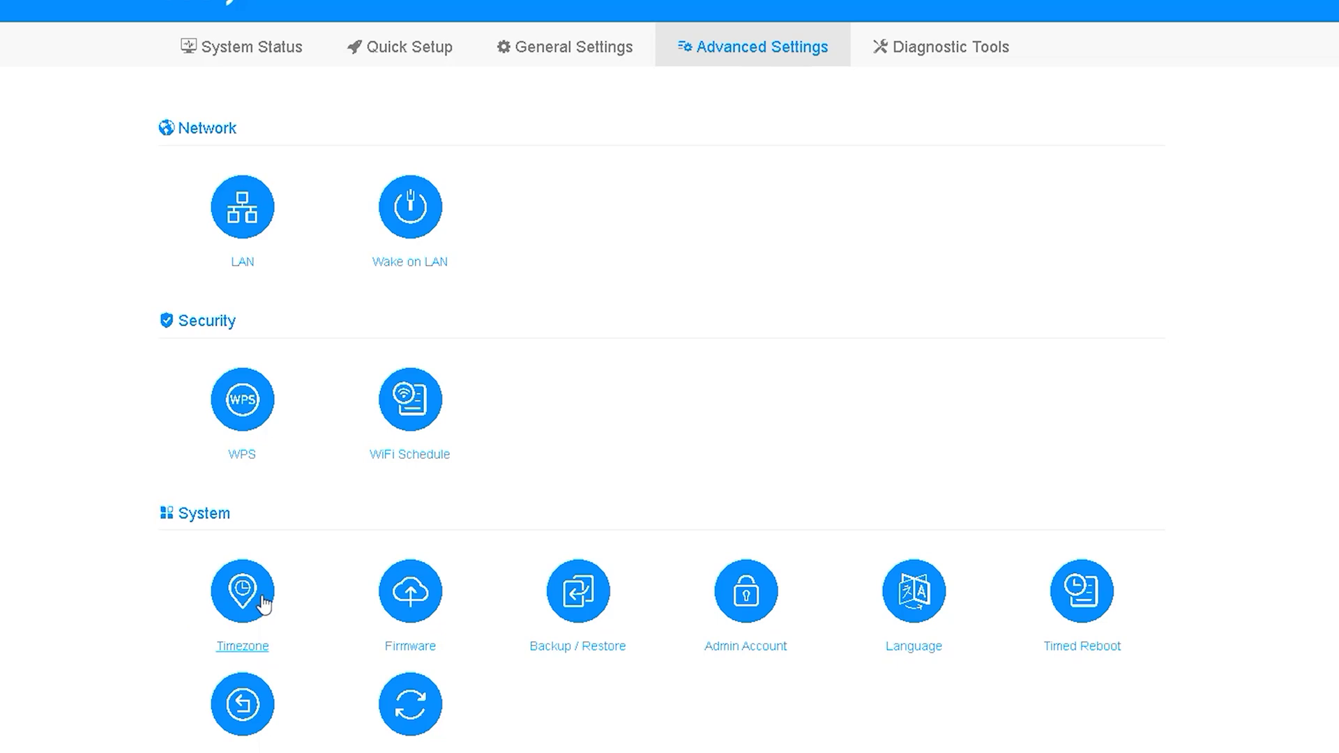
left_click(410, 618)
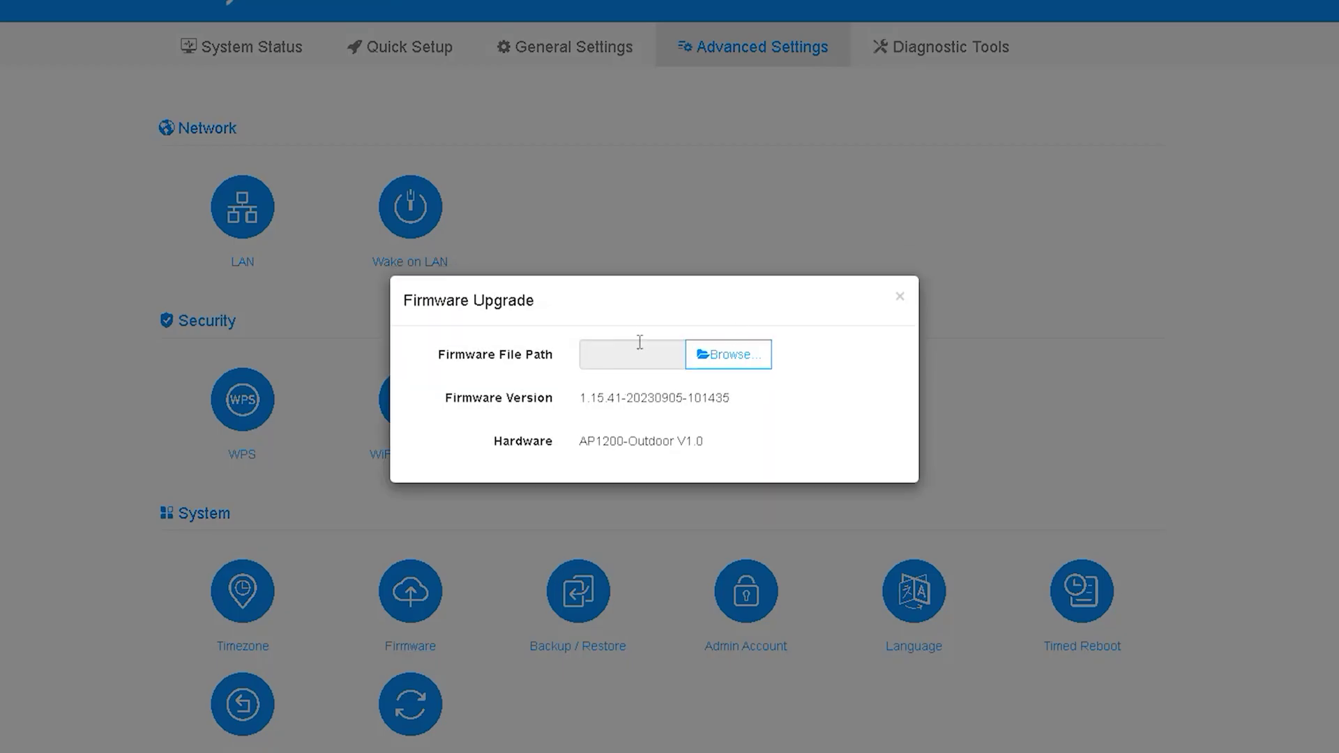
left_click(899, 298)
left_click(600, 621)
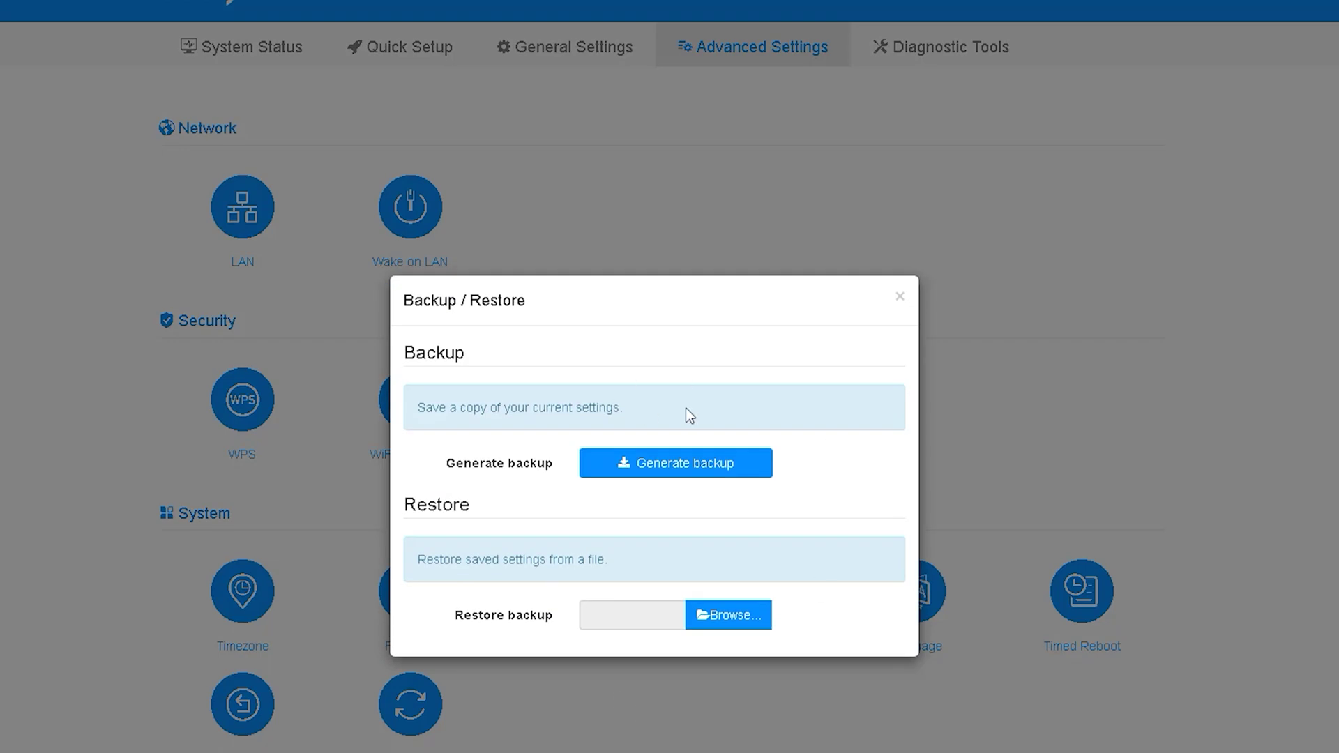
left_click(904, 302)
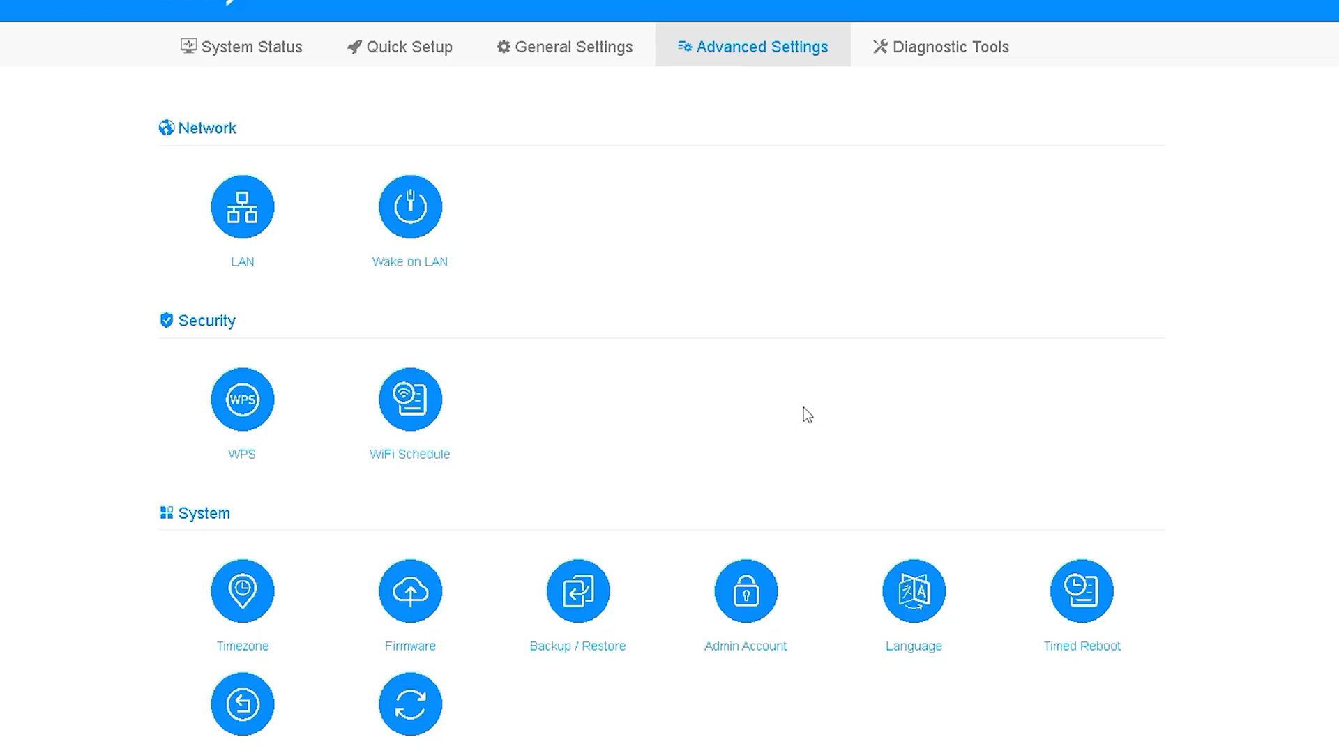
left_click(563, 584)
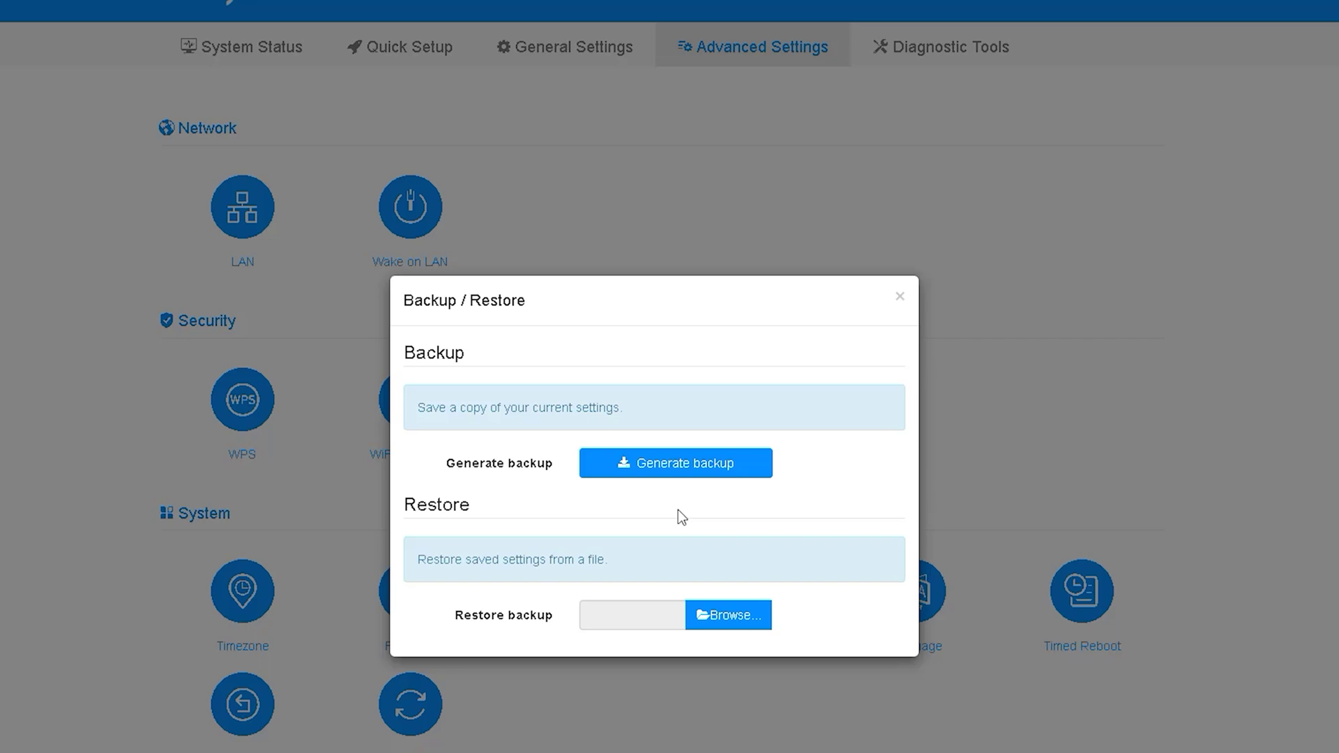
left_click(900, 296)
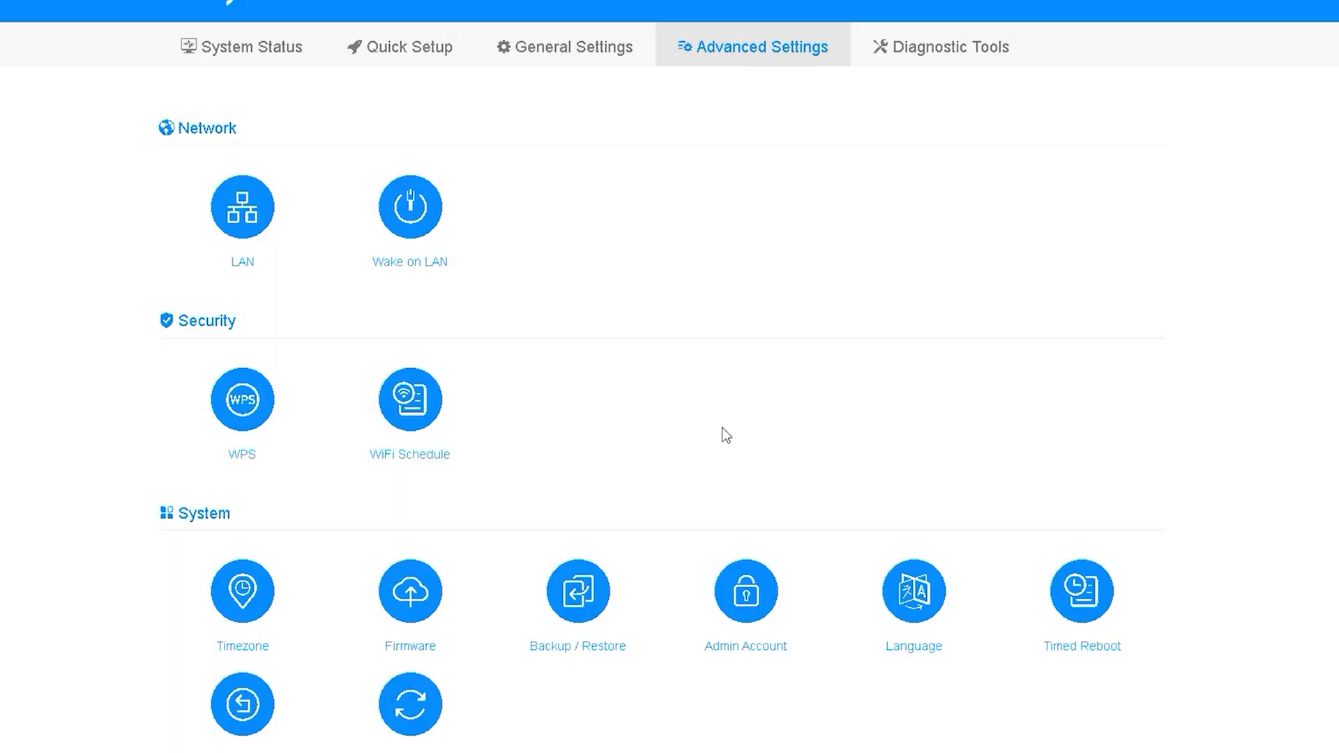
left_click(749, 606)
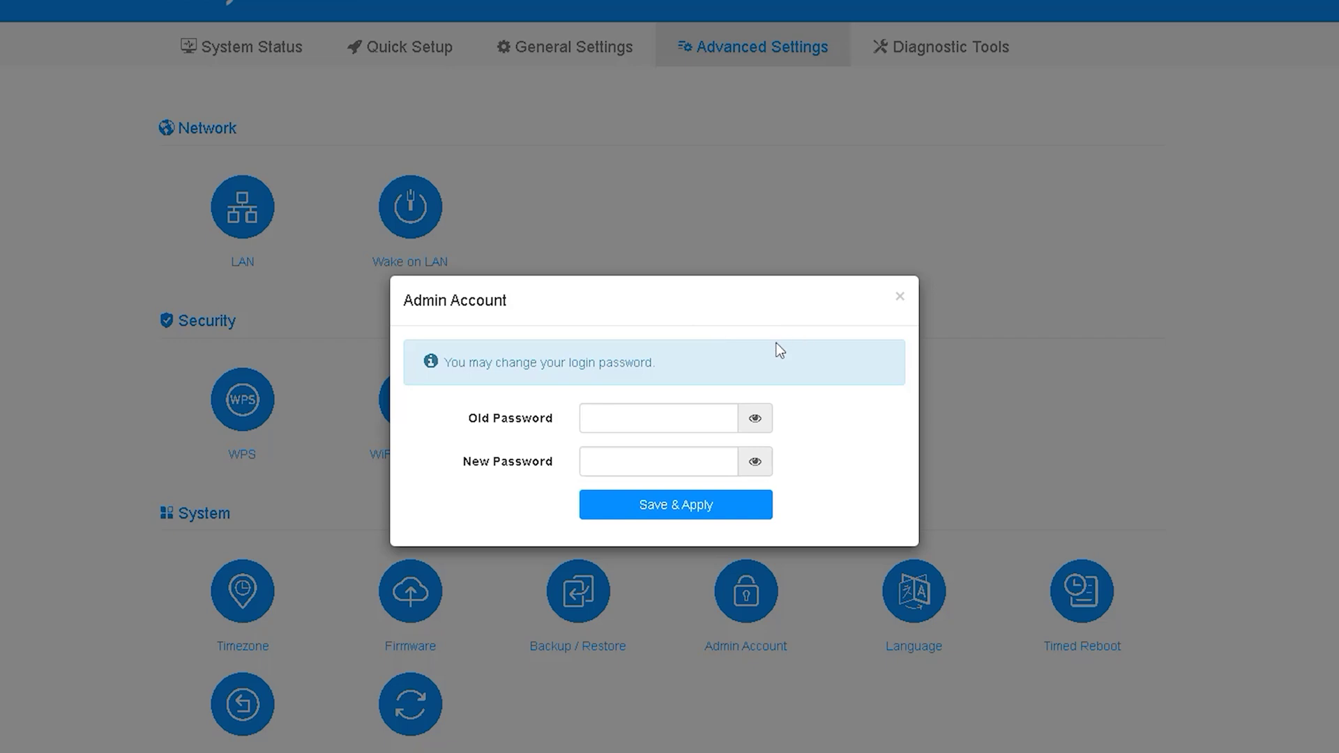
left_click(900, 297)
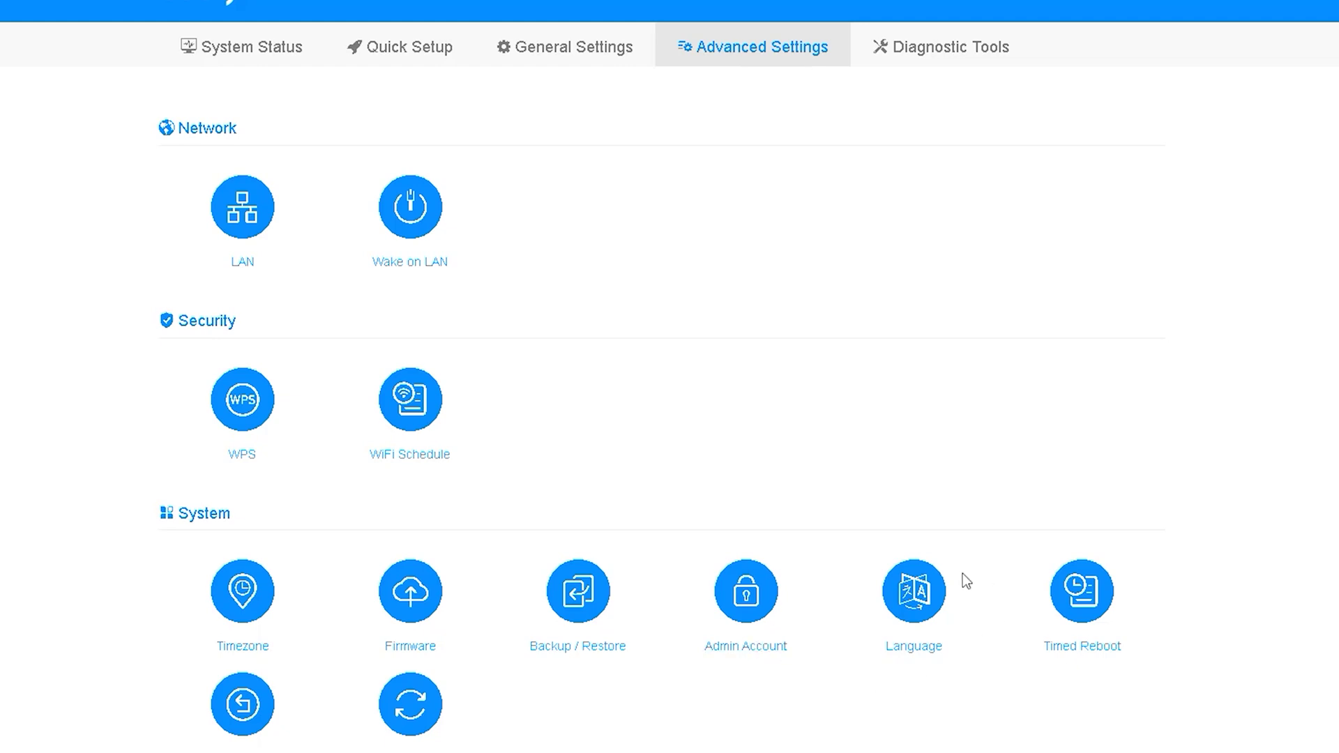
left_click(928, 601)
left_click(712, 354)
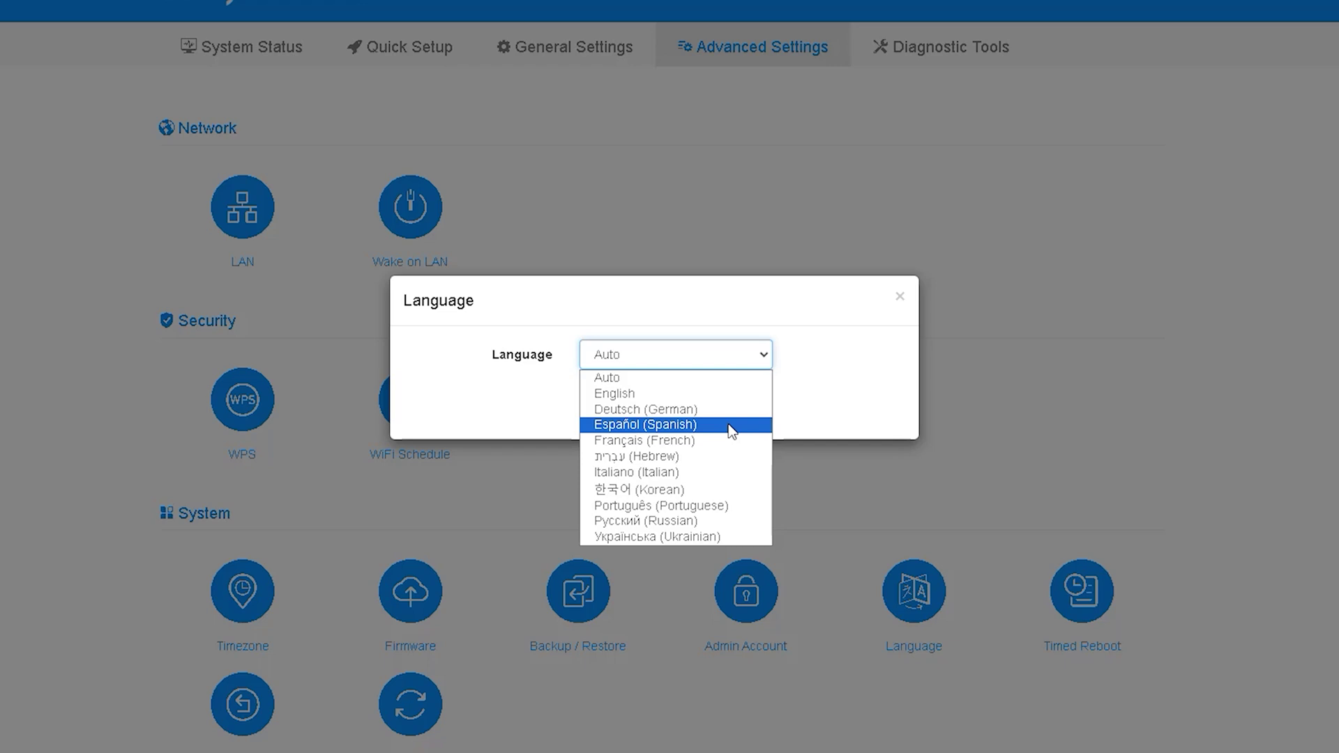
left_click(870, 383)
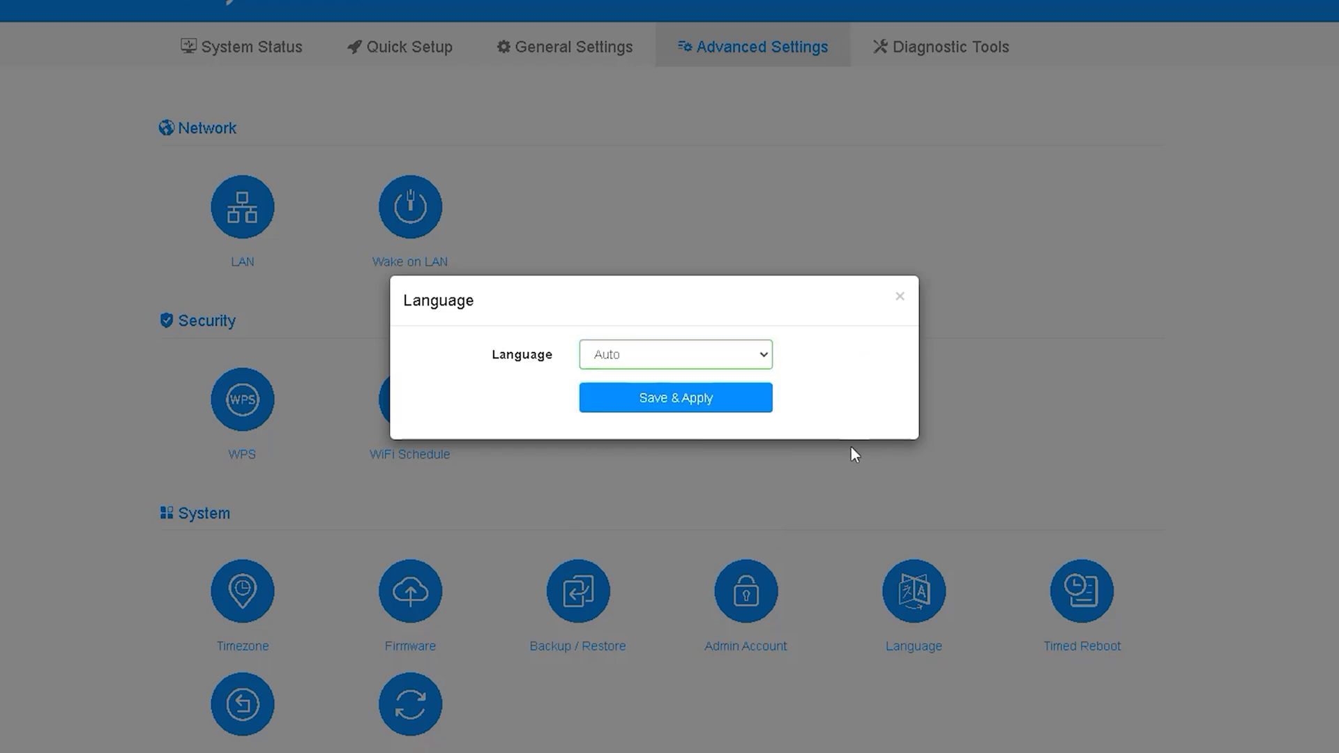
left_click(898, 298)
left_click(1089, 586)
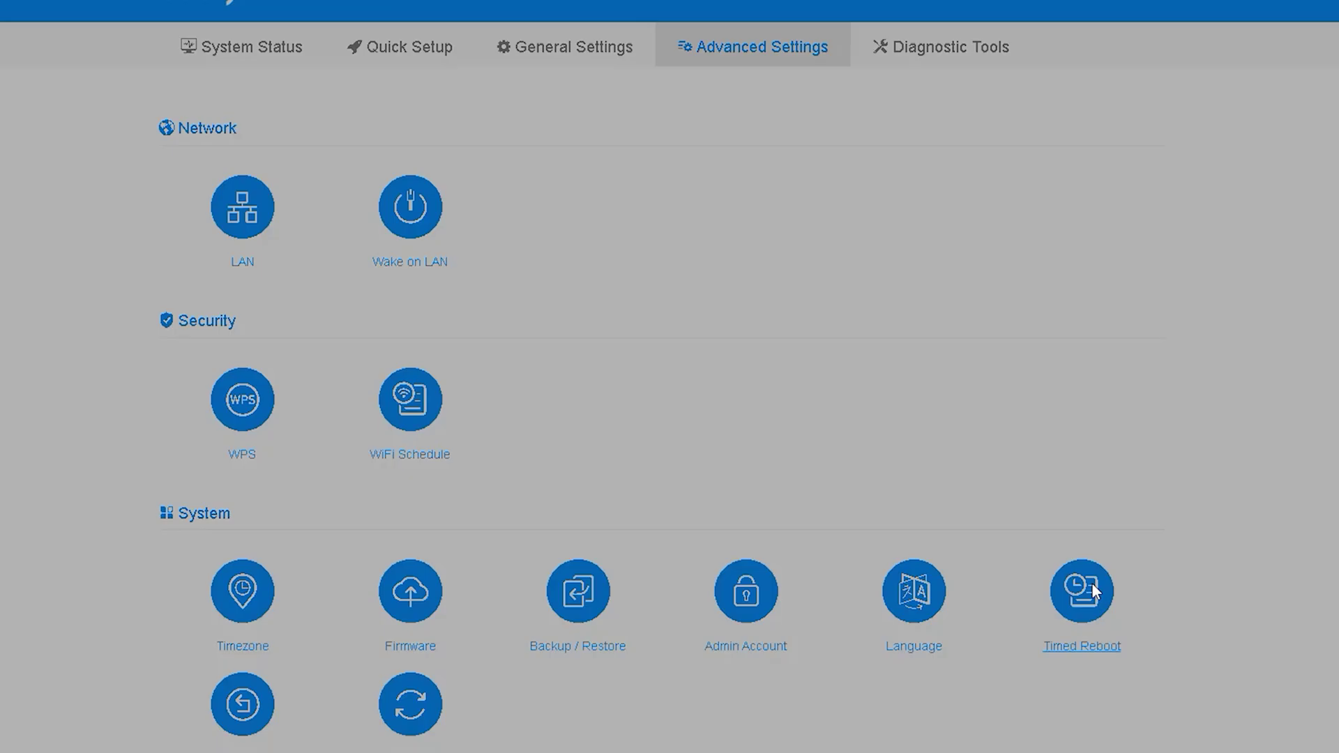
left_click(594, 353)
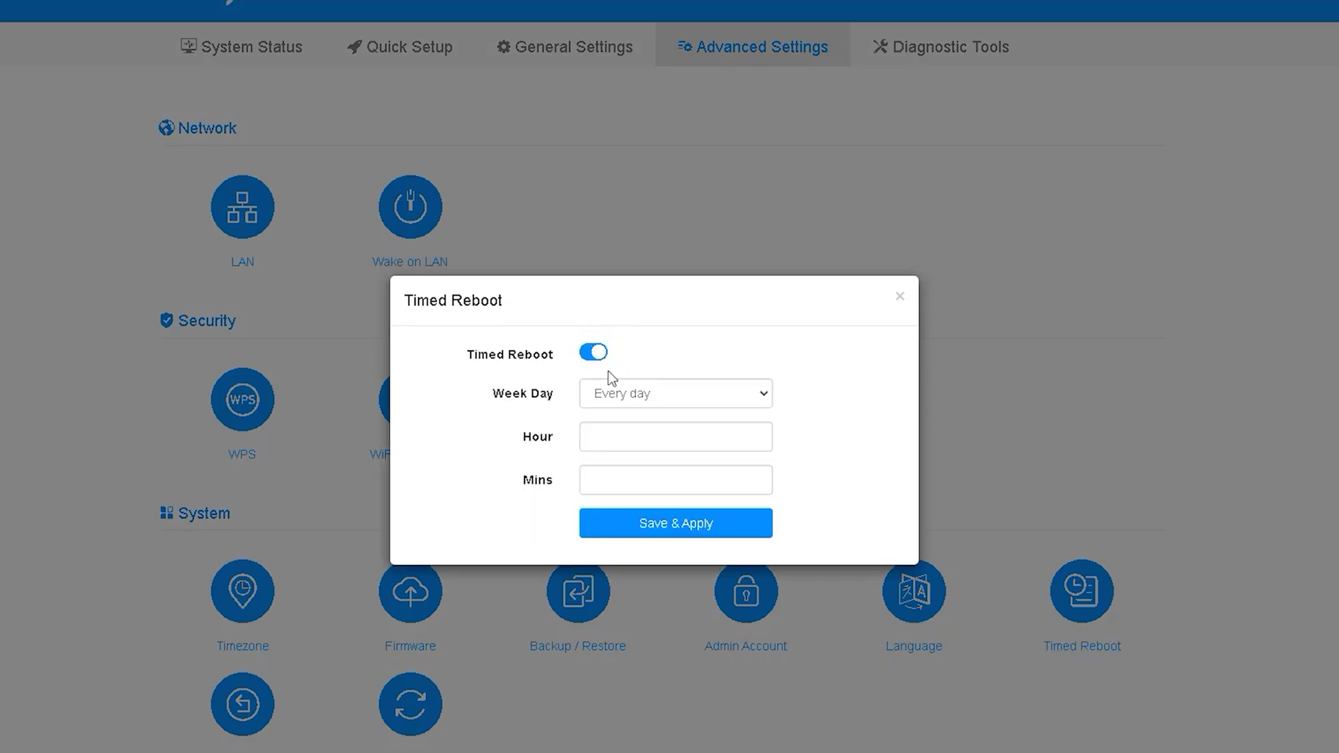
left_click(739, 392)
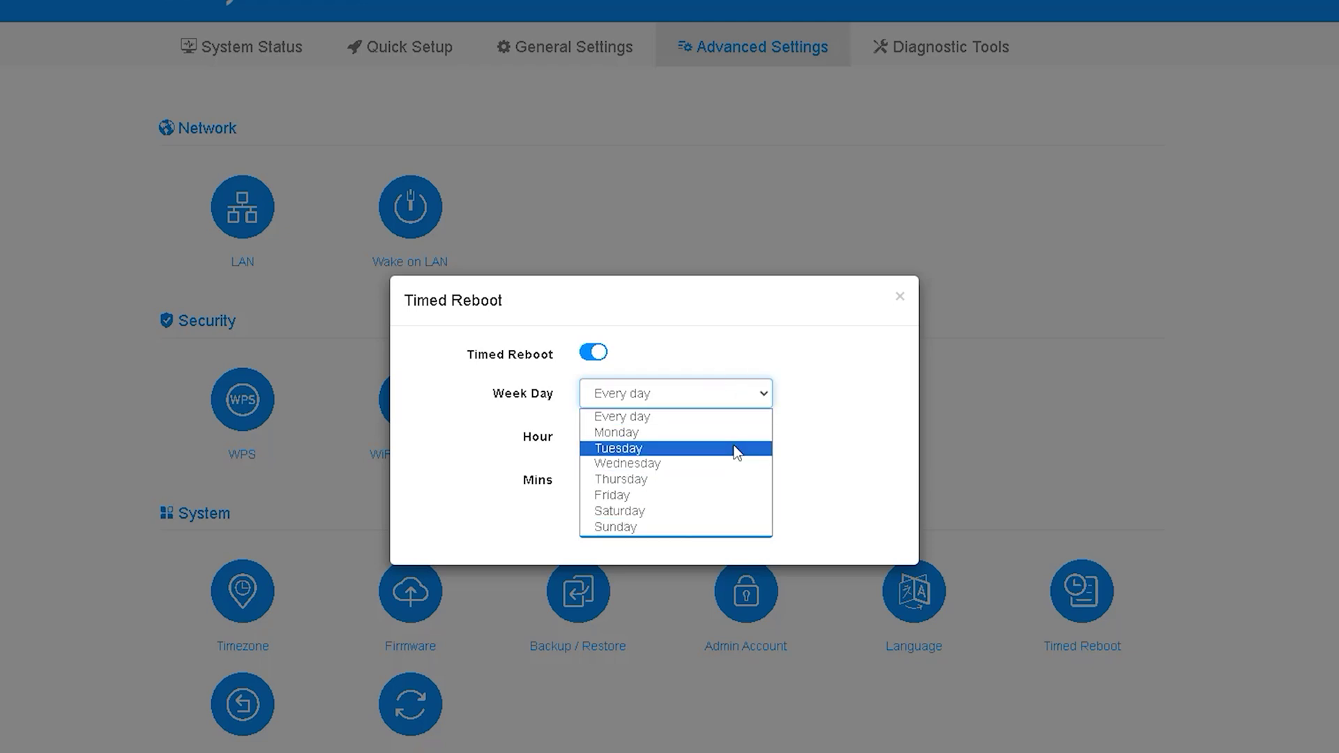
left_click(848, 437)
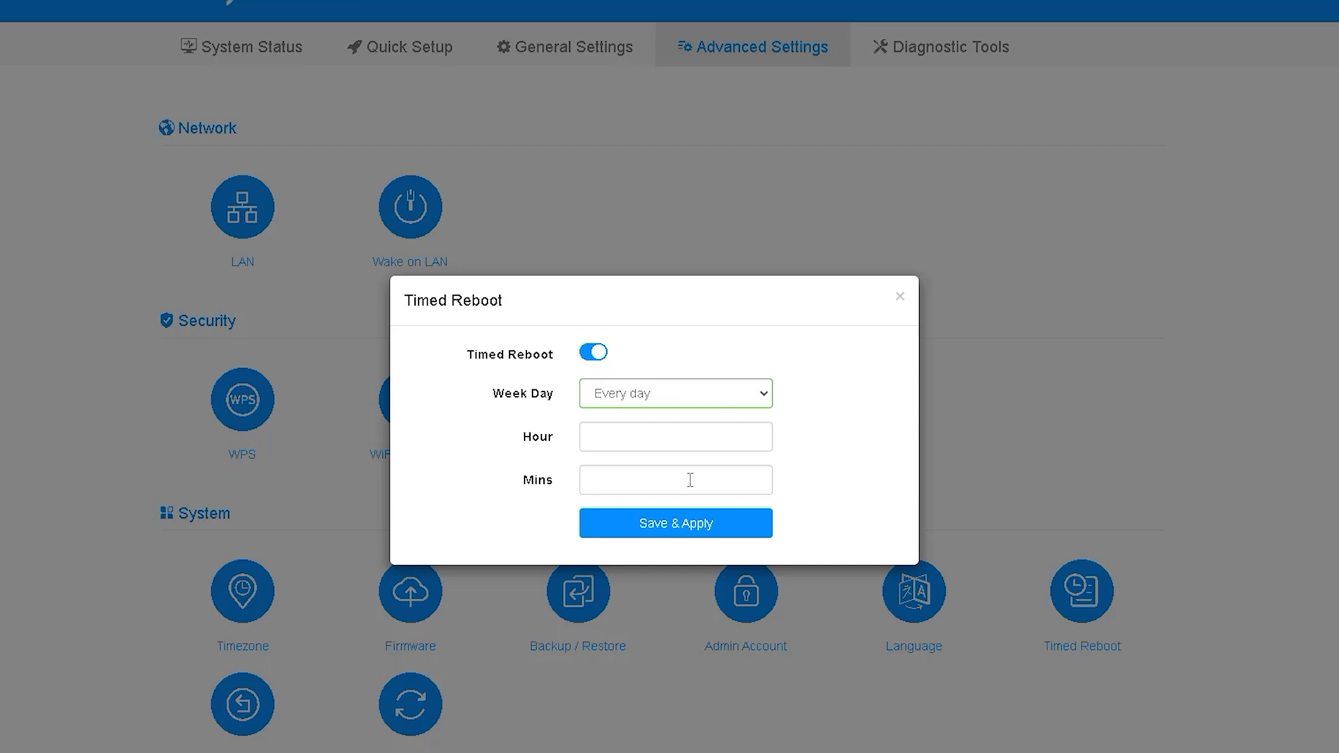
left_click(900, 298)
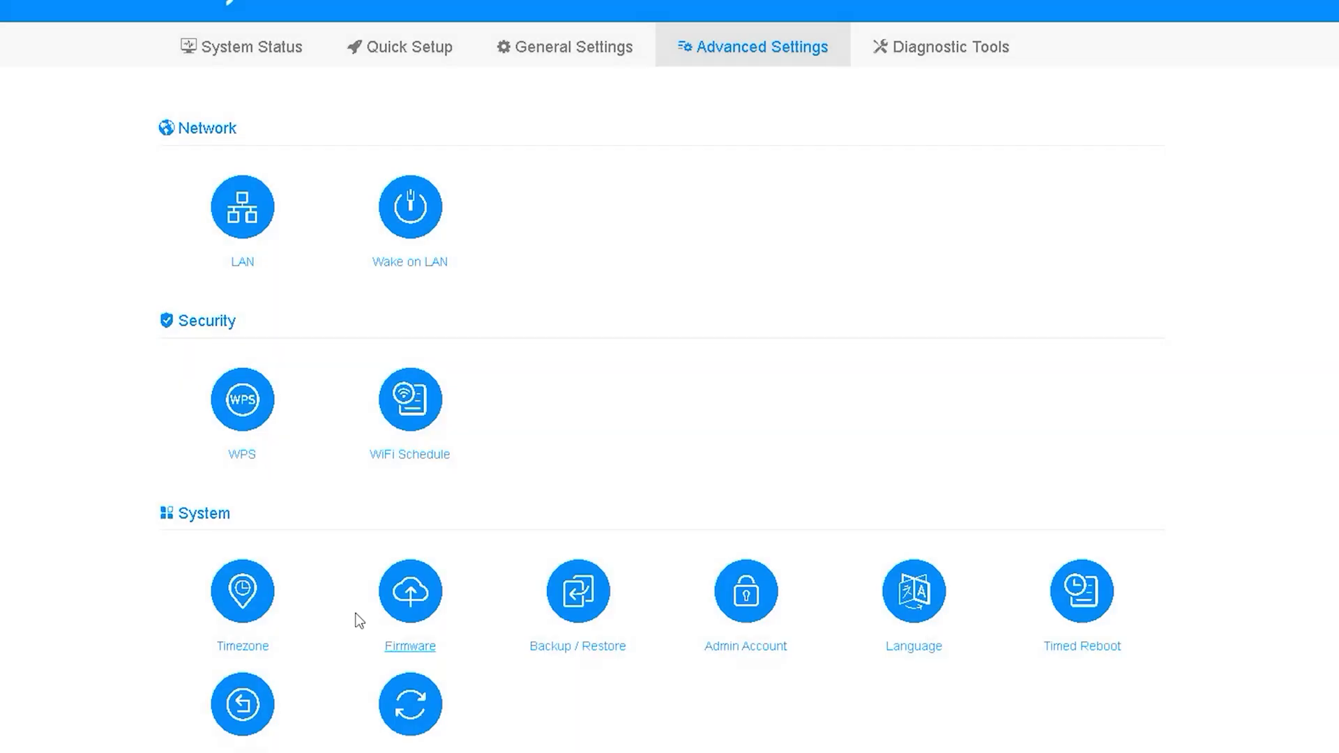
left_click(256, 715)
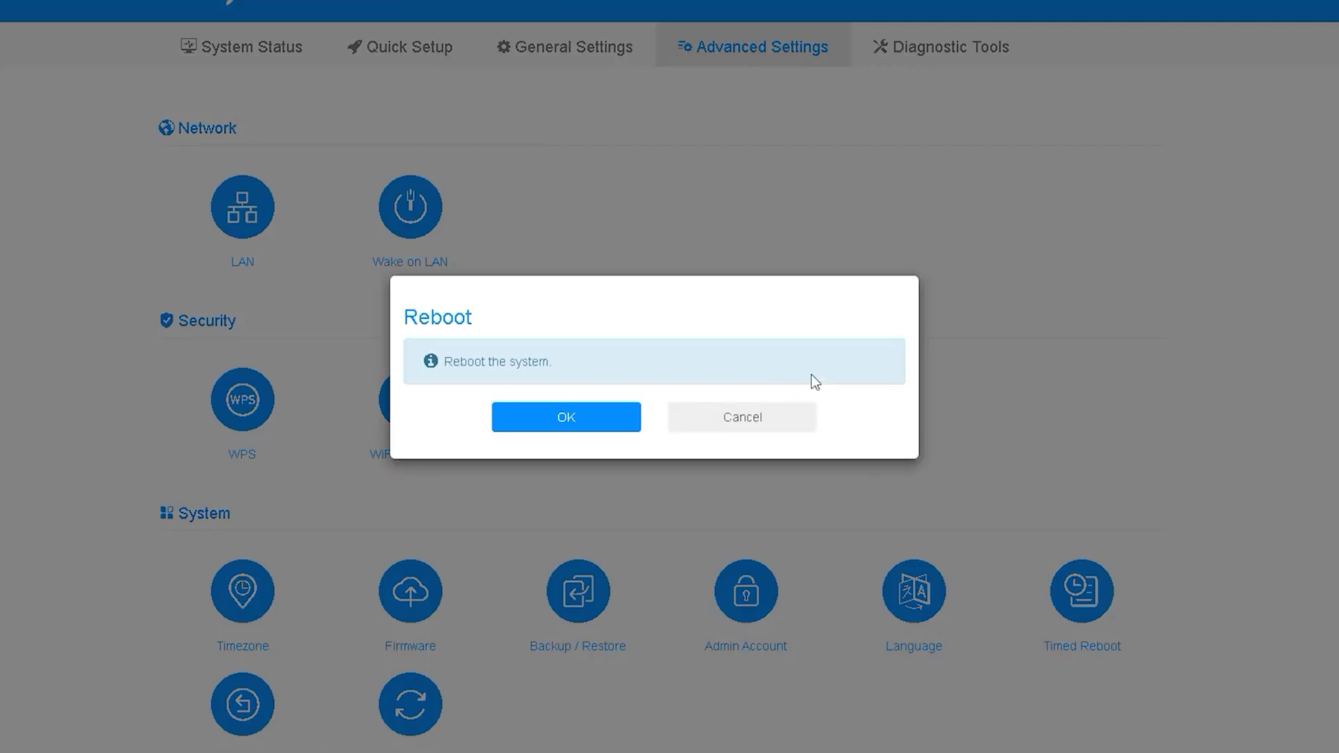
left_click(764, 422)
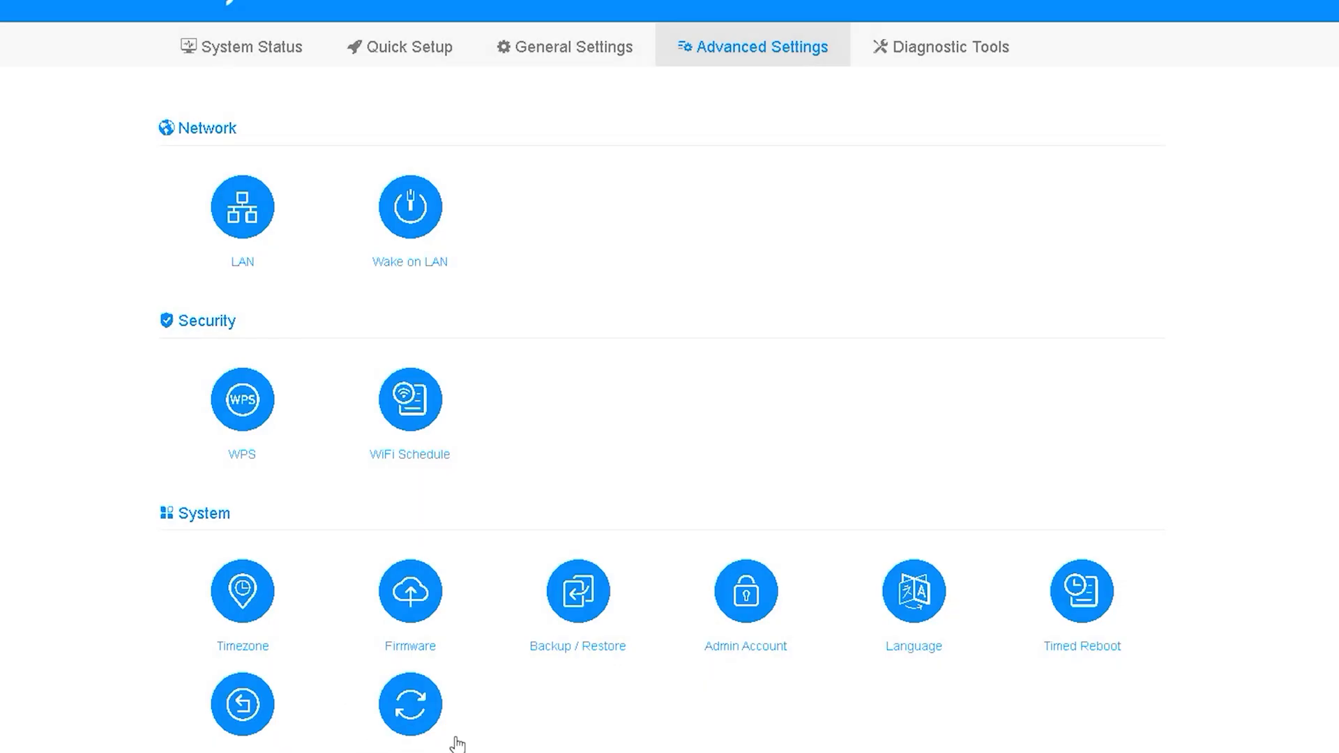
left_click(423, 717)
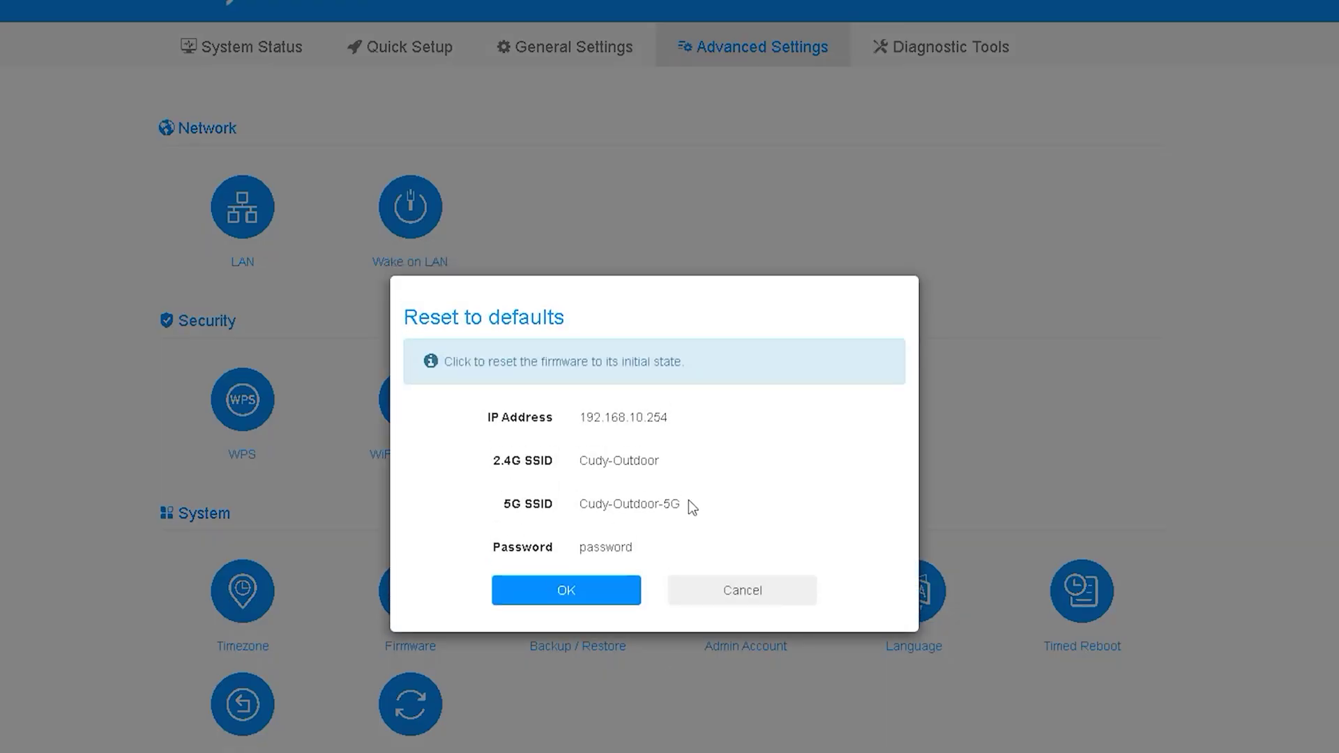
left_click(743, 590)
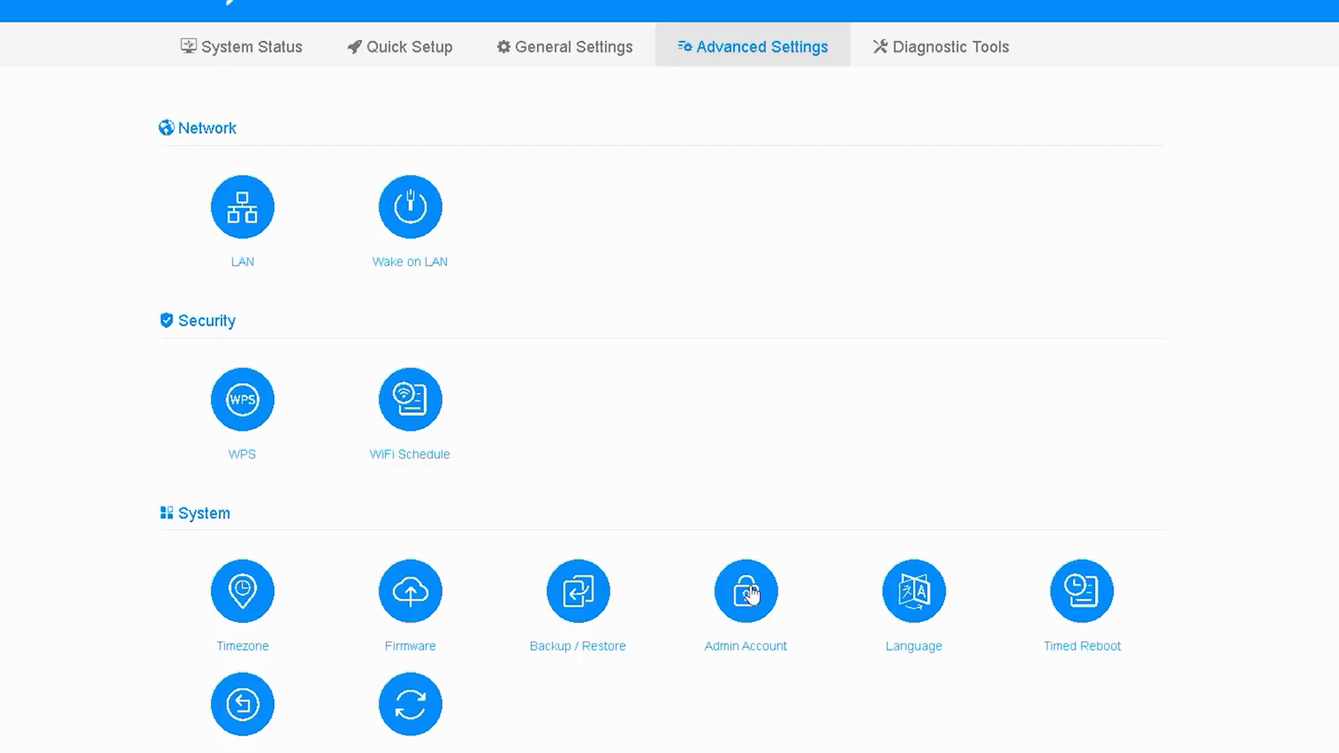
scroll(668, 690, "up", 1)
Open Diagnostic Tools and run the automatic network diagnosis with GO.
scroll(652, 590, "up", 1)
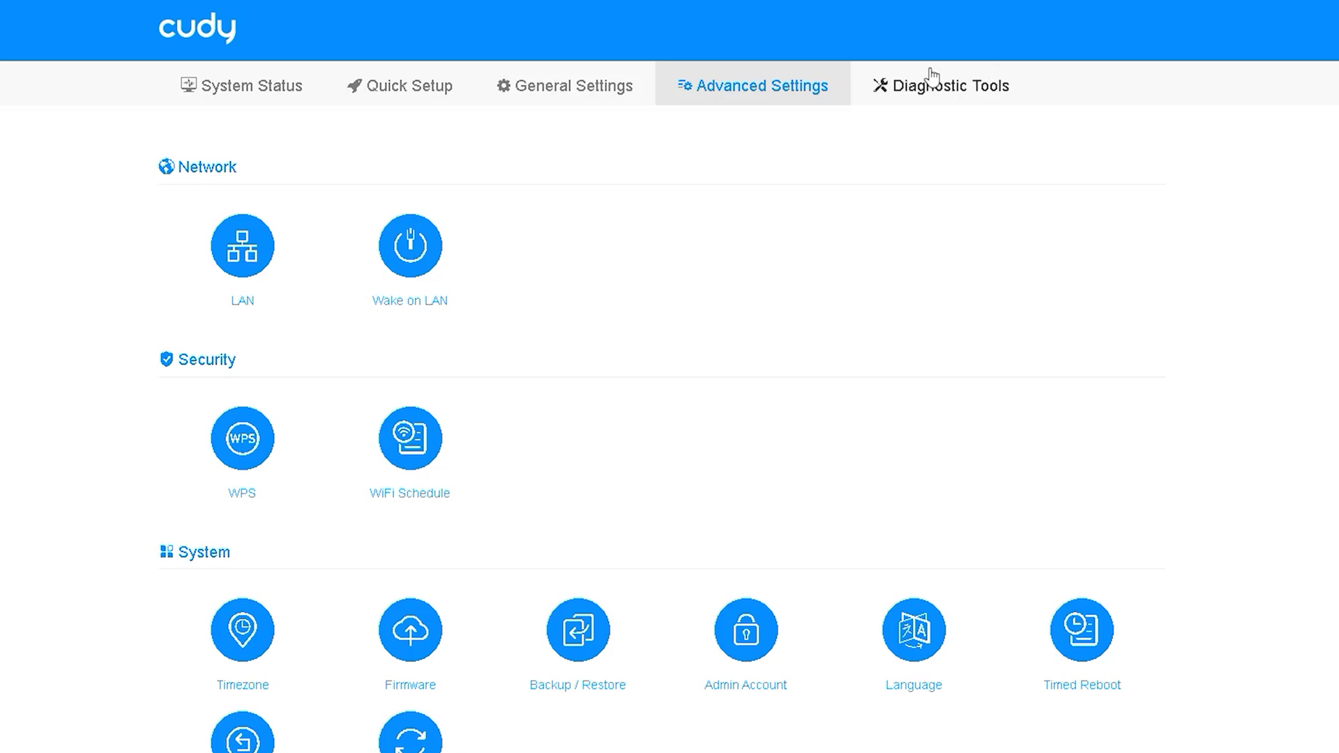
left_click(974, 74)
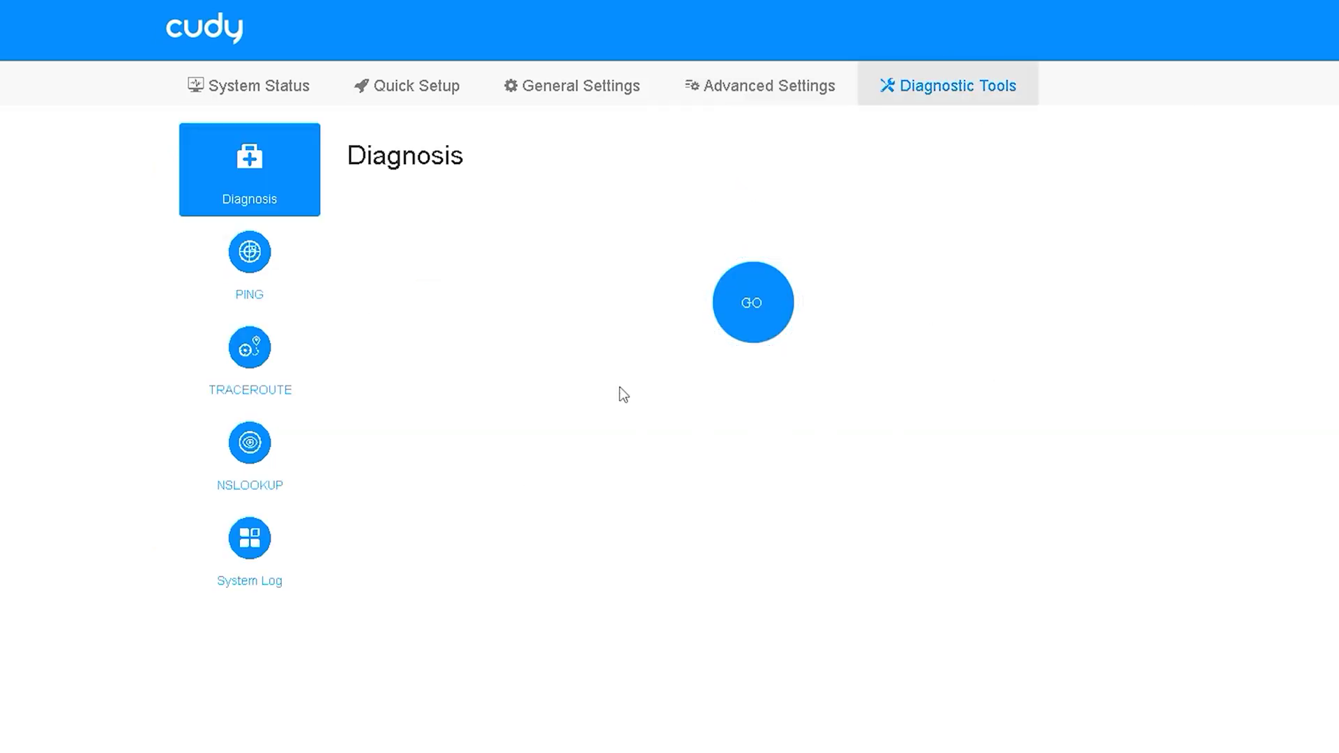
left_click(764, 332)
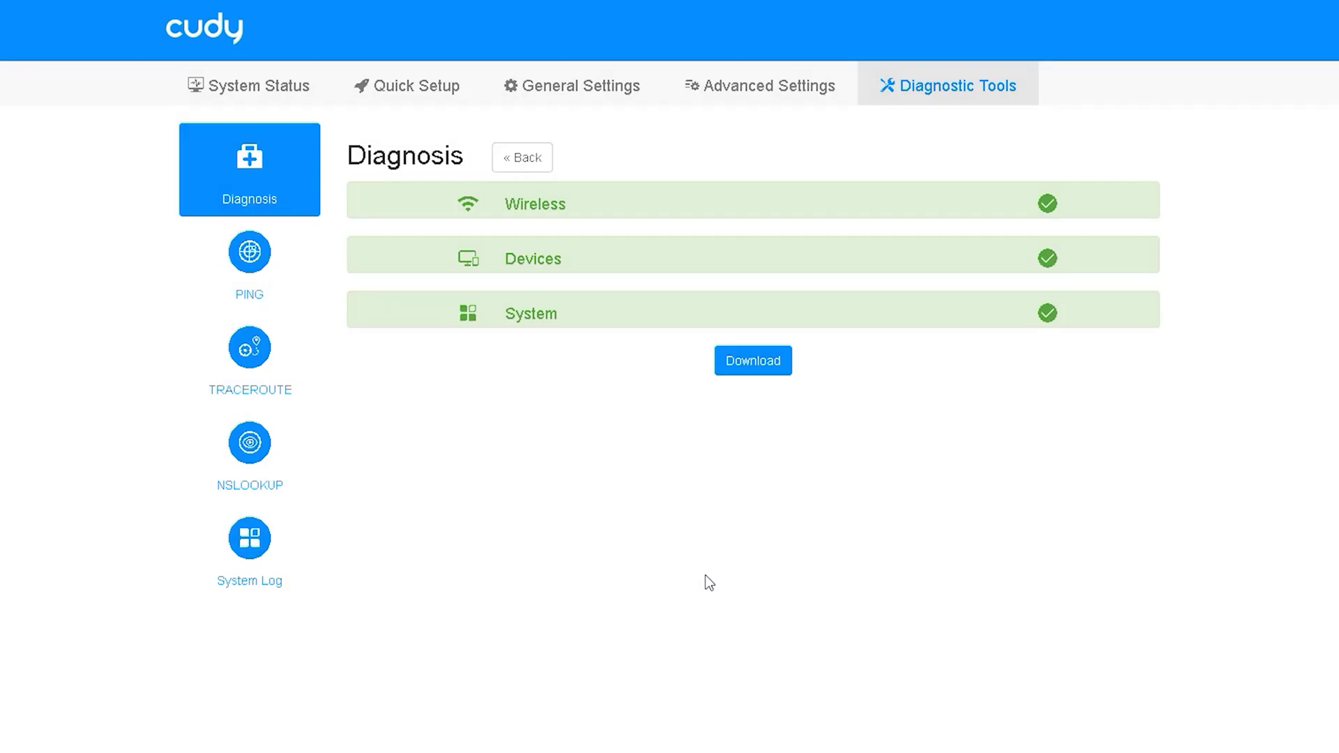
Look through the PING, TRACEROUTE and NSLOOKUP tools, ending on the System Log.
left_click(290, 296)
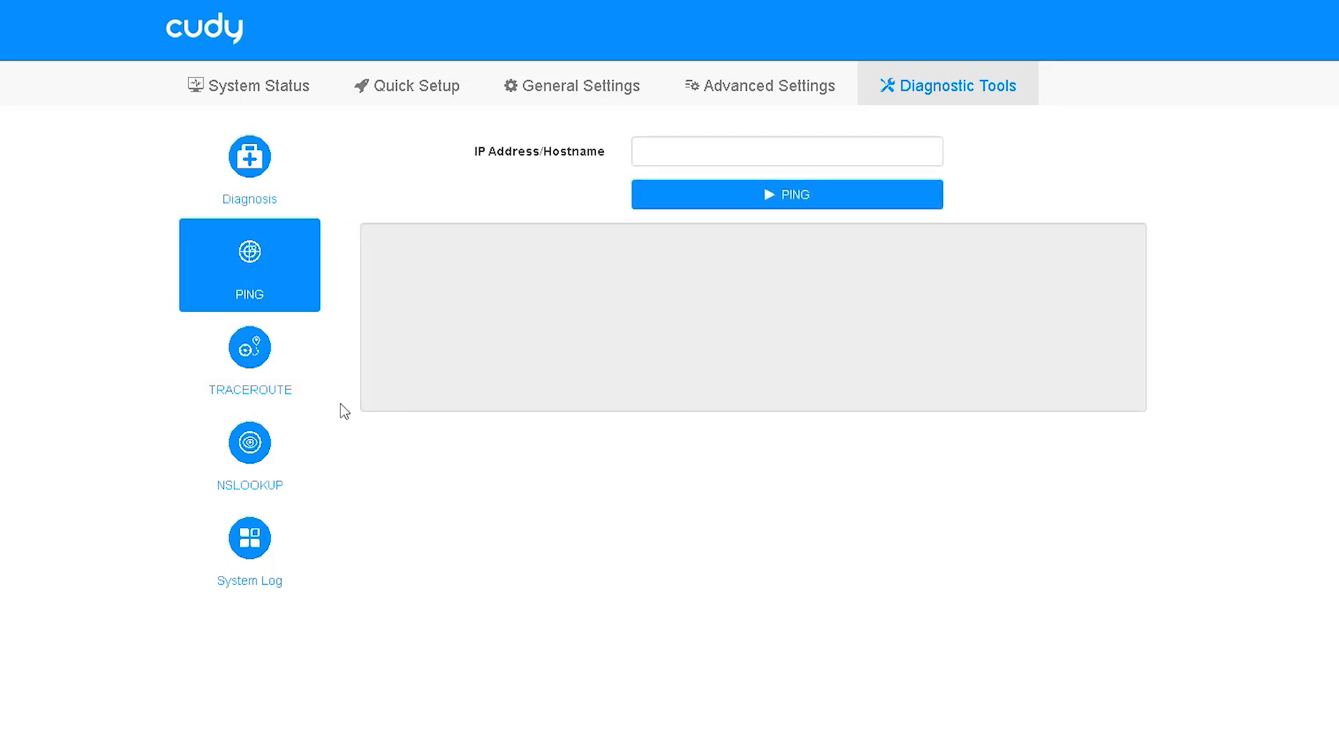
left_click(251, 359)
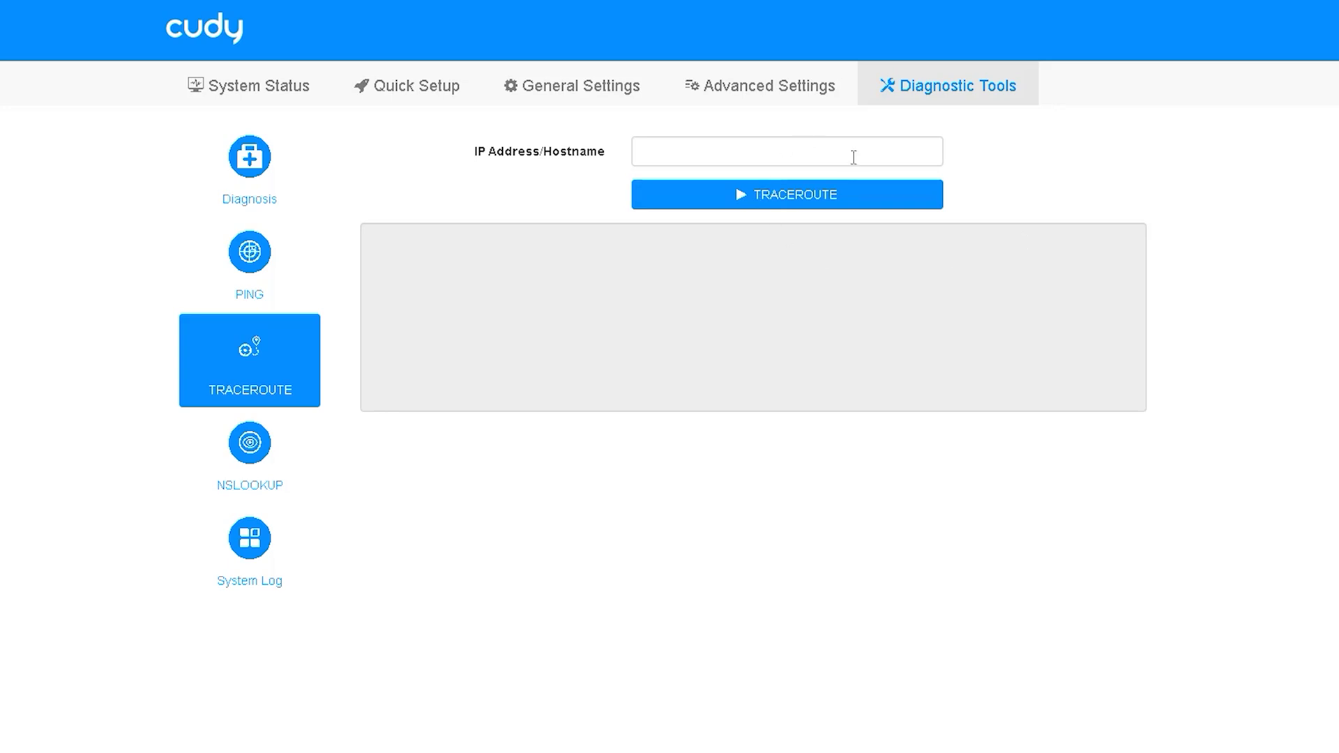
left_click(218, 438)
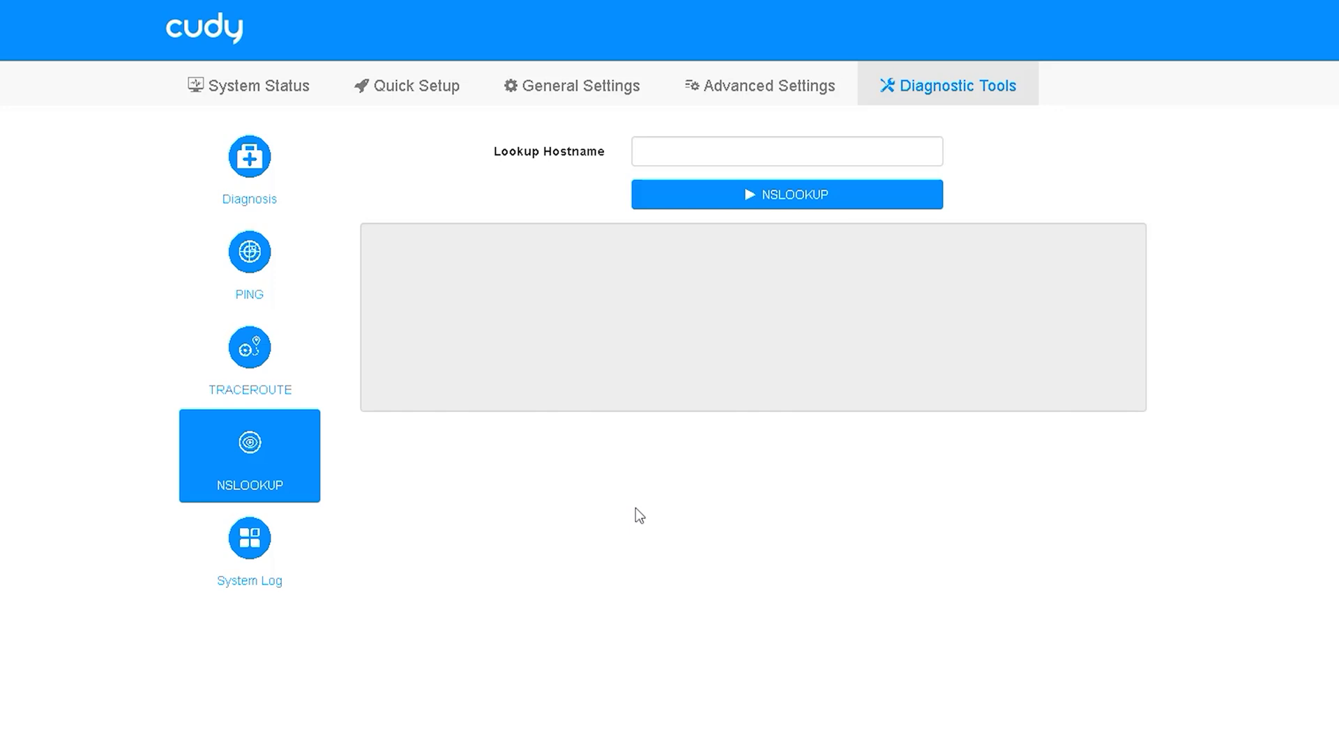
left_click(275, 556)
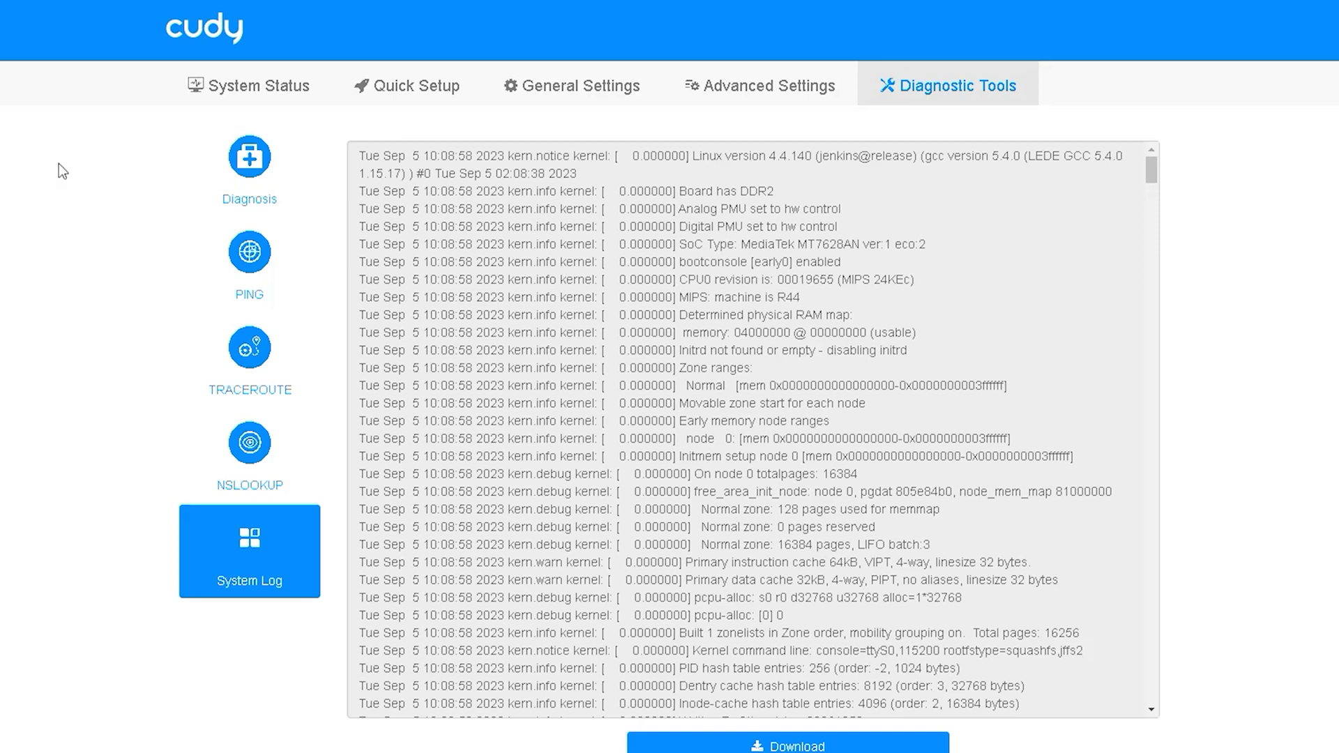
Scroll through the System Status dashboard showing Internet connected and 38 devices.
left_click(249, 86)
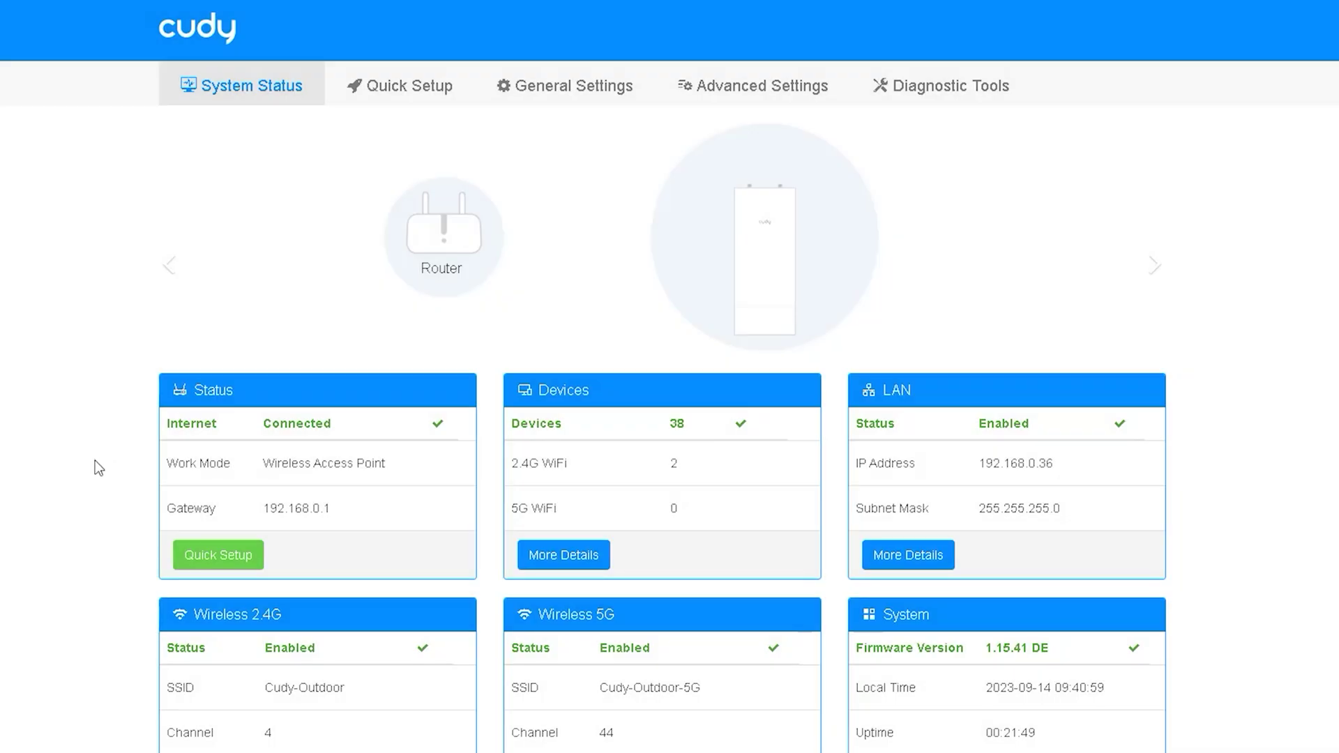
scroll(99, 466, "down", 1)
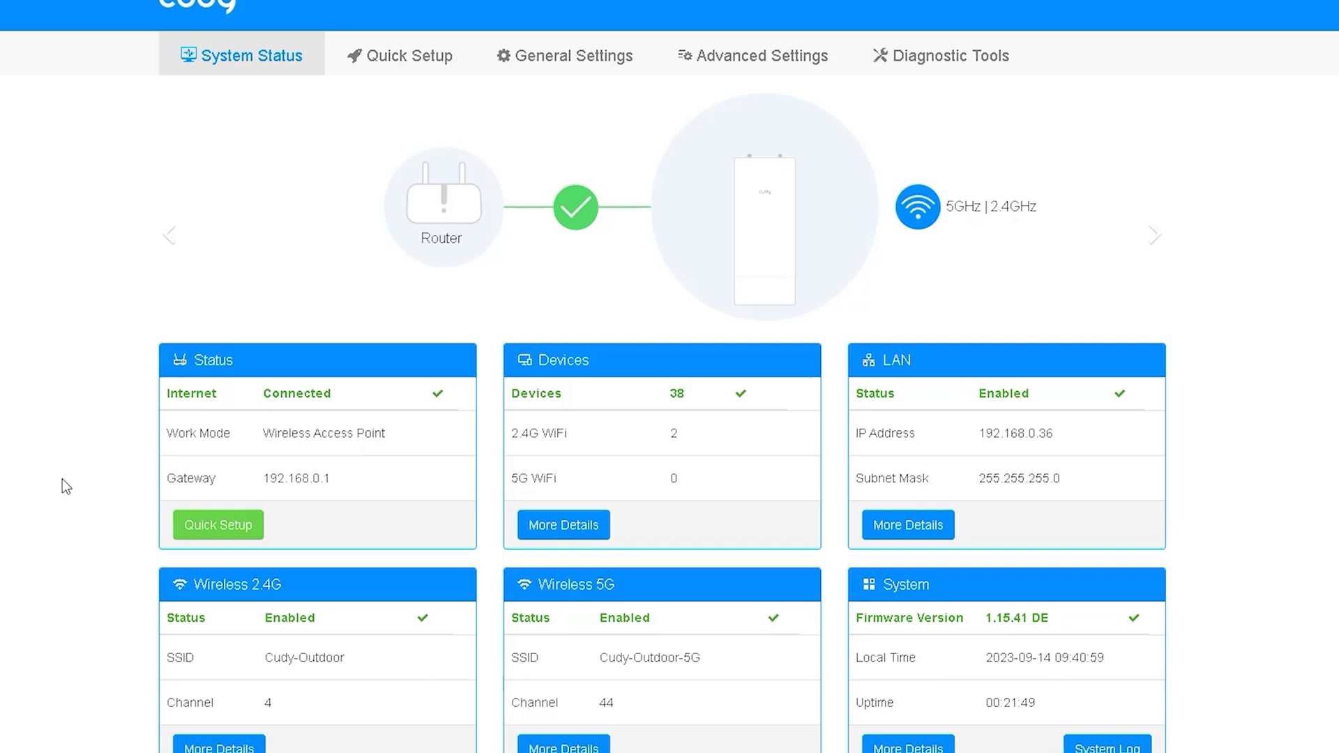
scroll(59, 486, "up", 1)
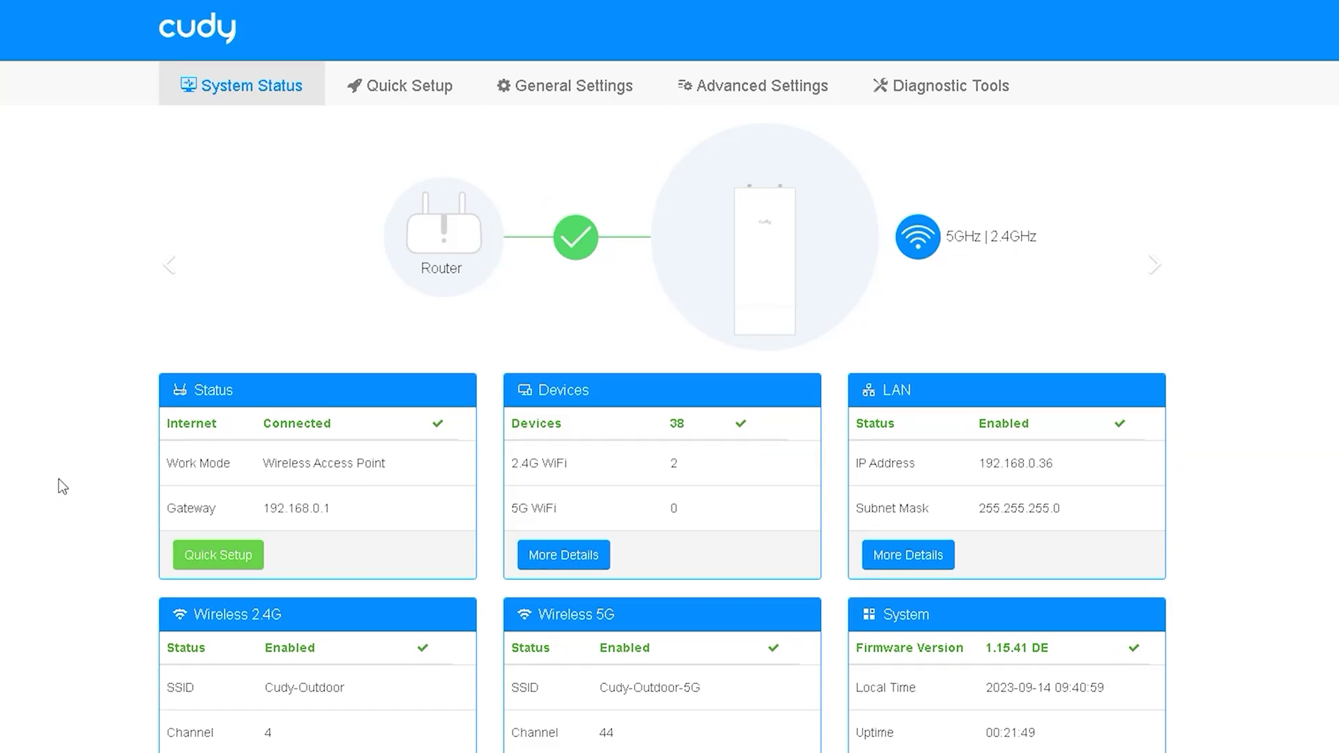